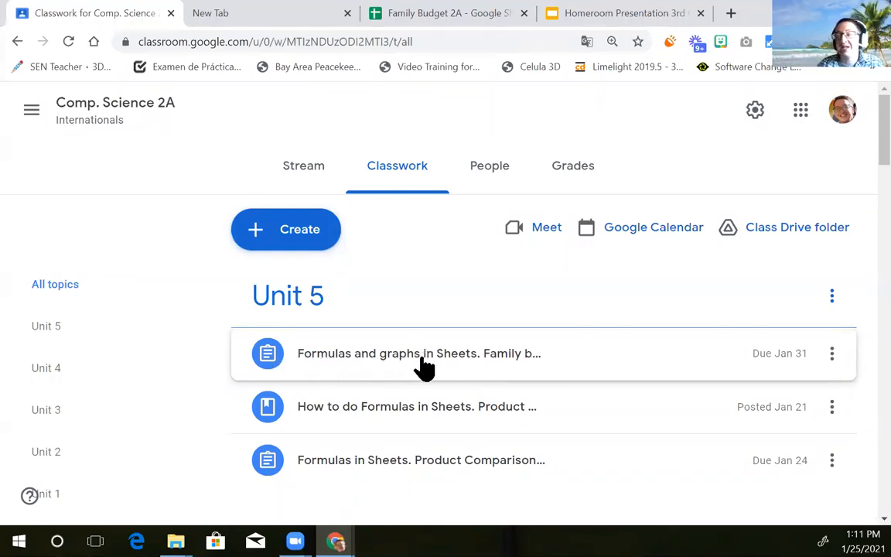
Step: Expand the Unit 5 assignment on formulas and graphs in Sheets, and switch to the Family Budget 2A spreadsheet
{"action": "left_click", "coordinate": [513, 360]}
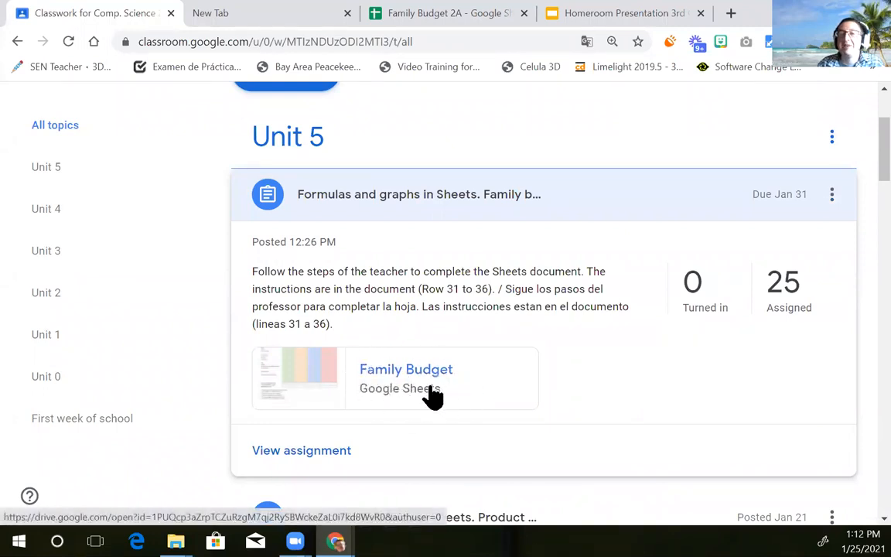
{"action": "left_click", "coordinate": [418, 13]}
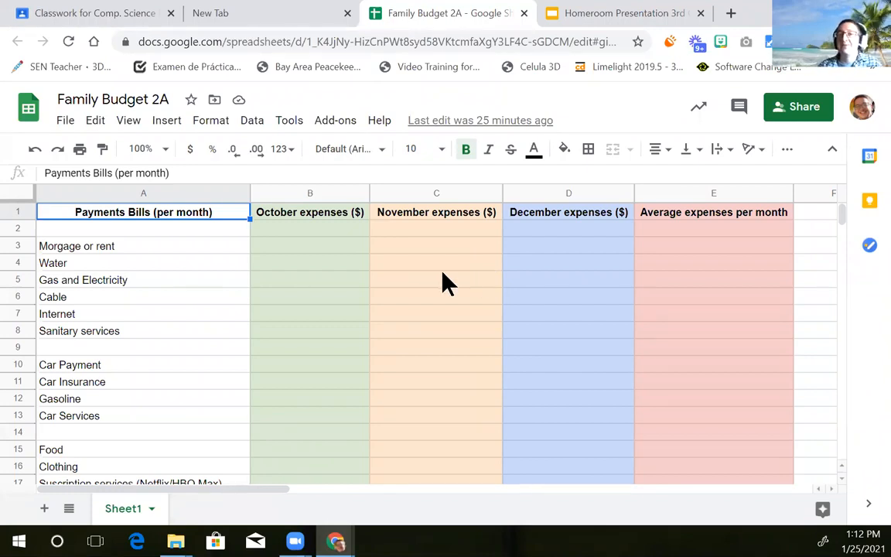
Step: Examine the October, November and December expense columns and the bill rows down to the monthly totals
{"action": "left_click", "coordinate": [301, 232]}
{"action": "left_click", "coordinate": [319, 192]}
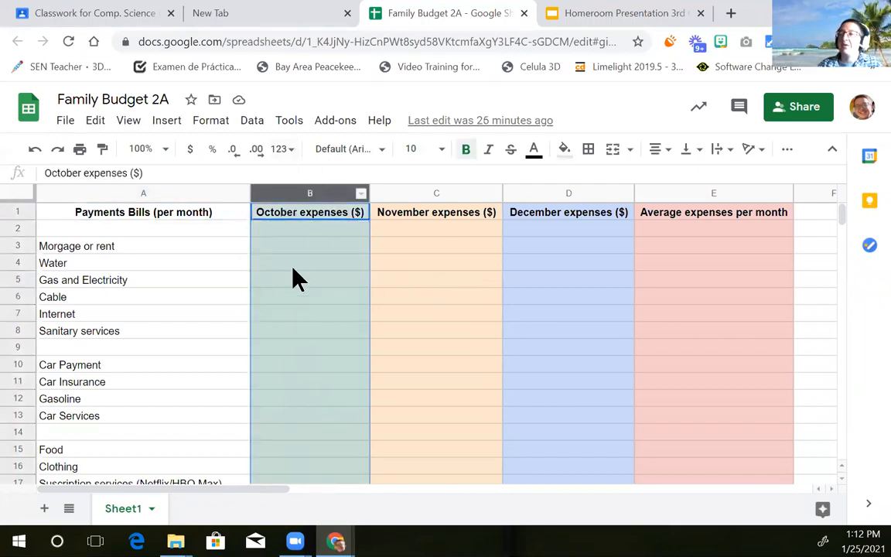
{"action": "left_click", "coordinate": [458, 193]}
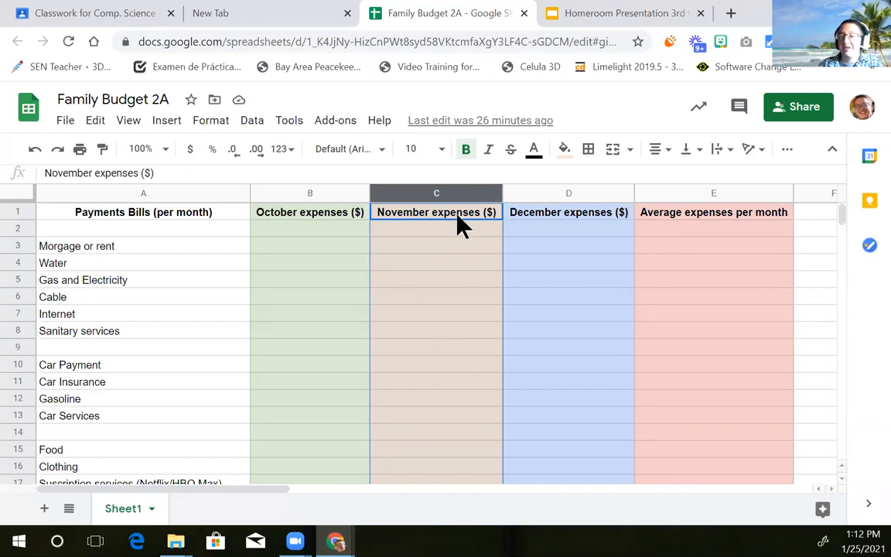
{"action": "left_click", "coordinate": [576, 192]}
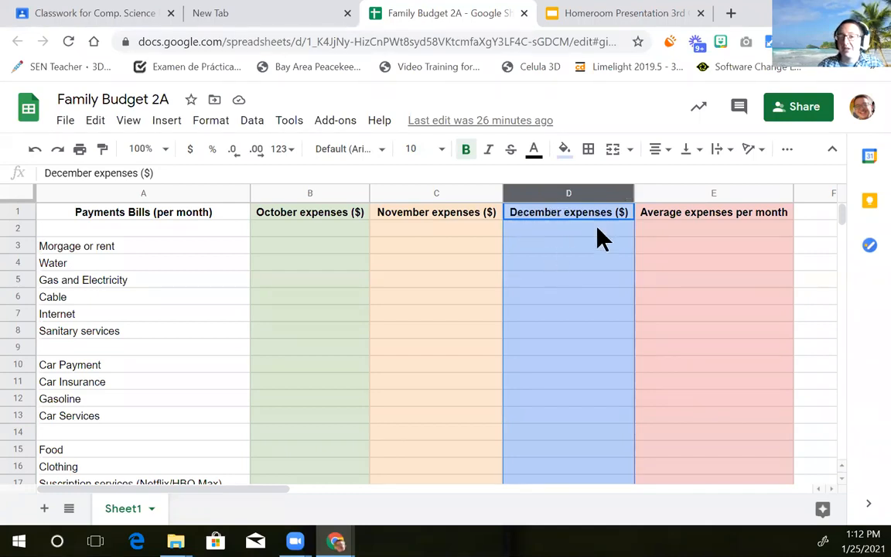
{"action": "left_click", "coordinate": [325, 255]}
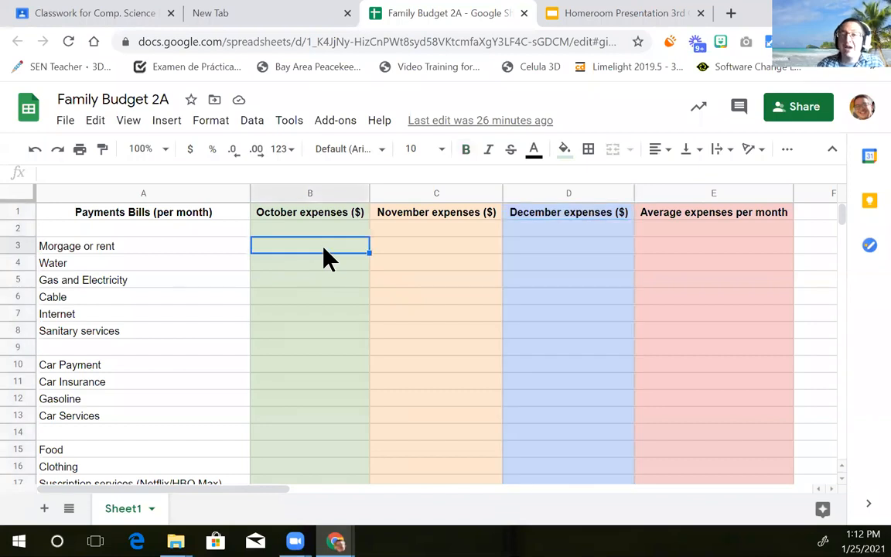
{"action": "scroll", "coordinate": [325, 256], "scroll_direction": "down", "scroll_amount": 5}
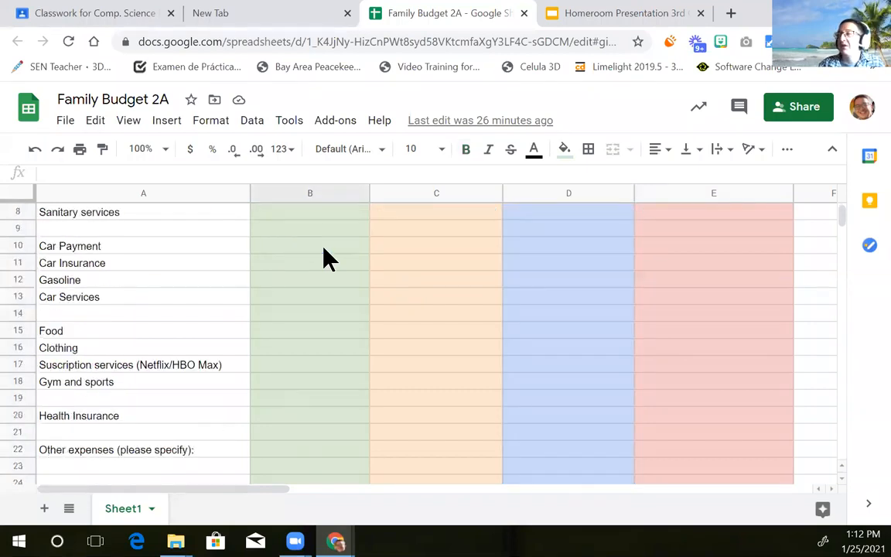
{"action": "scroll", "coordinate": [464, 282], "scroll_direction": "down", "scroll_amount": 1}
{"action": "scroll", "coordinate": [572, 308], "scroll_direction": "up", "scroll_amount": 1}
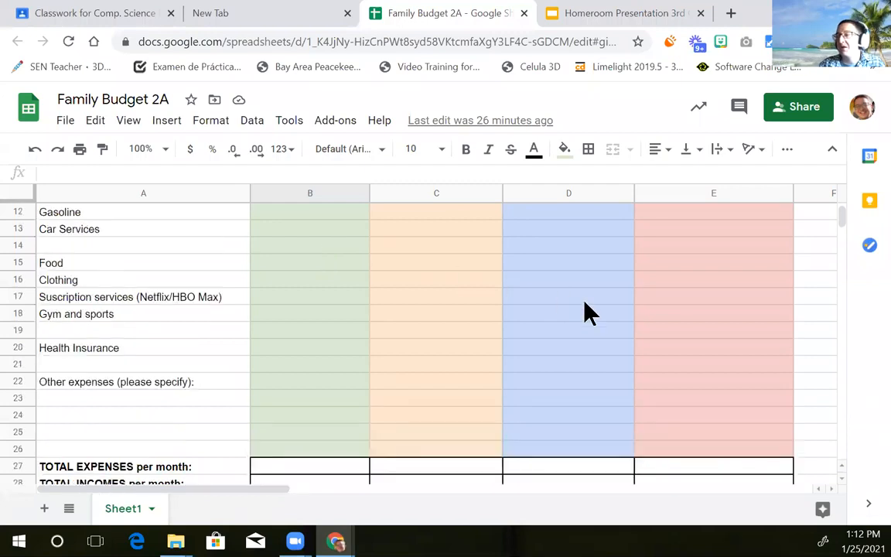
{"action": "scroll", "coordinate": [285, 323], "scroll_direction": "up", "scroll_amount": 5}
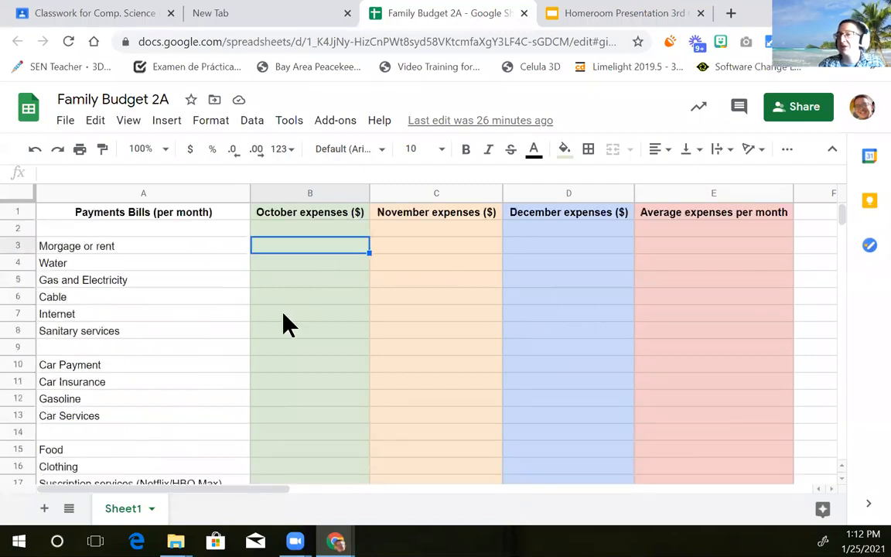
Step: Review the household bill categories in column A, from mortgage or rent through sanitary services
{"action": "left_click", "coordinate": [85, 249]}
{"action": "left_click", "coordinate": [167, 263]}
{"action": "left_click", "coordinate": [151, 283]}
{"action": "left_click", "coordinate": [150, 299]}
{"action": "left_click", "coordinate": [150, 332]}
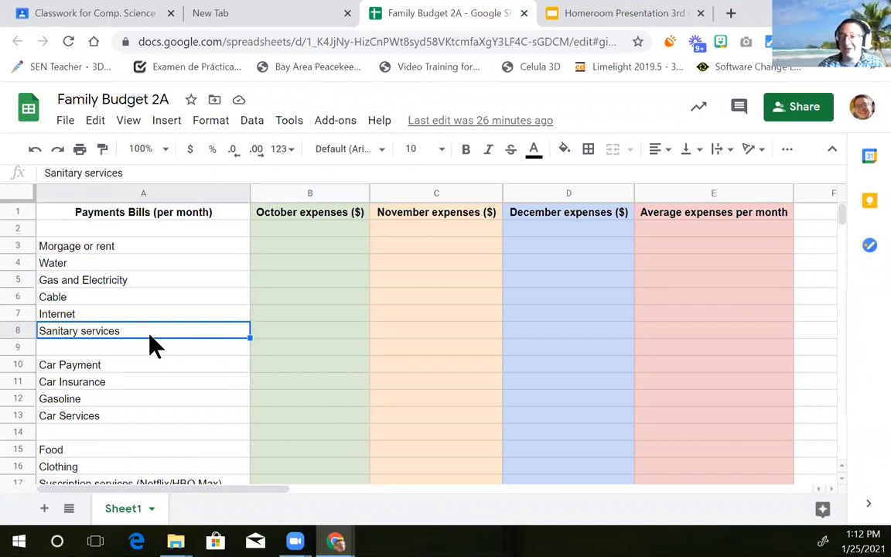
{"action": "left_click", "coordinate": [138, 249]}
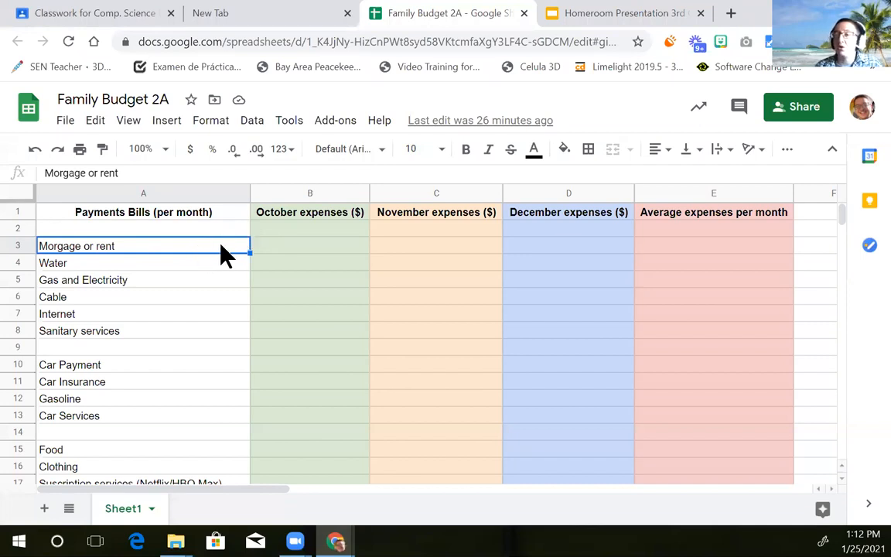
Step: Examine the October, November and December entry cells for each bill, from row 2 down to row 26
{"action": "left_click", "coordinate": [272, 248]}
{"action": "left_click", "coordinate": [280, 282]}
{"action": "left_click", "coordinate": [282, 315]}
{"action": "left_click", "coordinate": [283, 364]}
{"action": "left_click", "coordinate": [285, 398]}
{"action": "left_click", "coordinate": [310, 247]}
{"action": "left_click", "coordinate": [446, 248]}
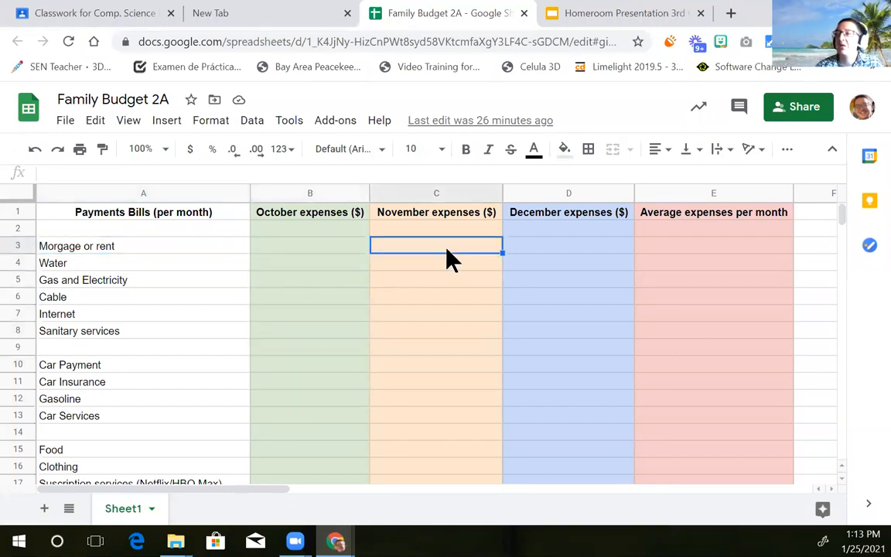
{"action": "left_click", "coordinate": [555, 246]}
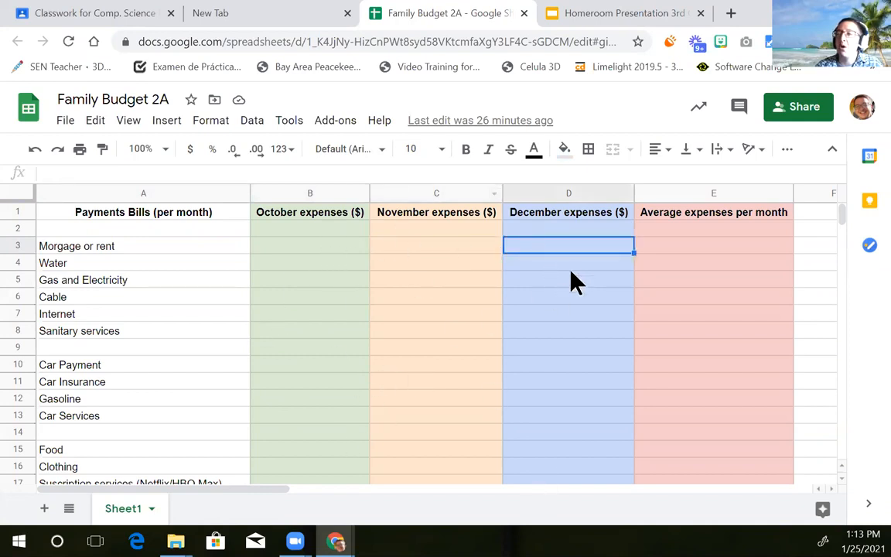
{"action": "scroll", "coordinate": [360, 440], "scroll_direction": "down", "scroll_amount": 2}
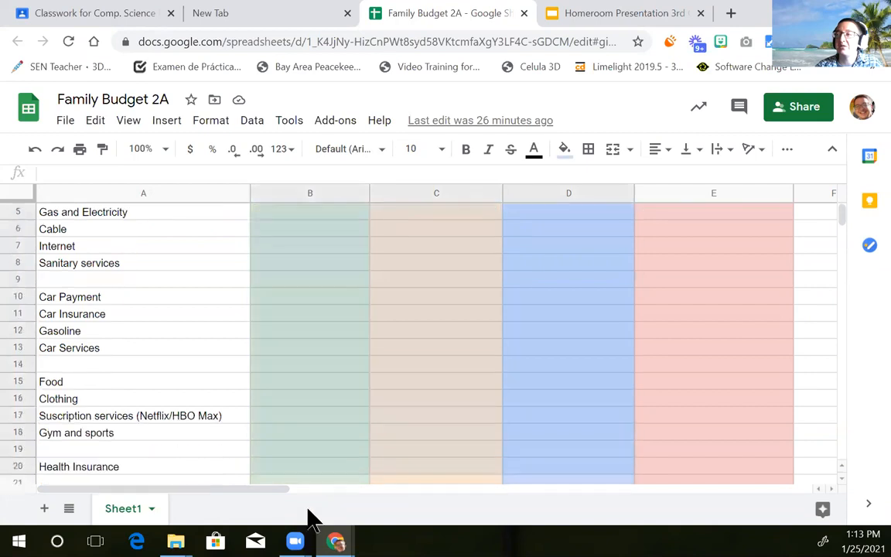
{"action": "scroll", "coordinate": [348, 456], "scroll_direction": "down", "scroll_amount": 3}
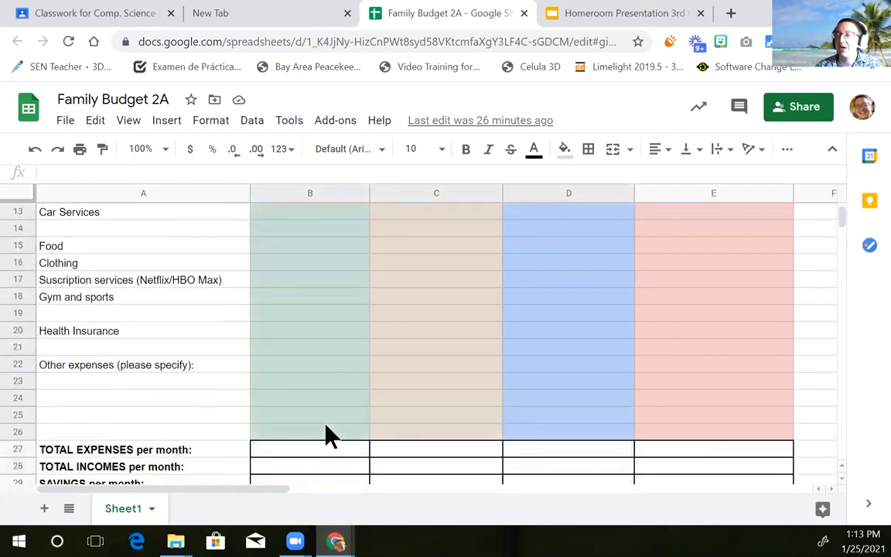
{"action": "scroll", "coordinate": [324, 433], "scroll_direction": "up", "scroll_amount": 5}
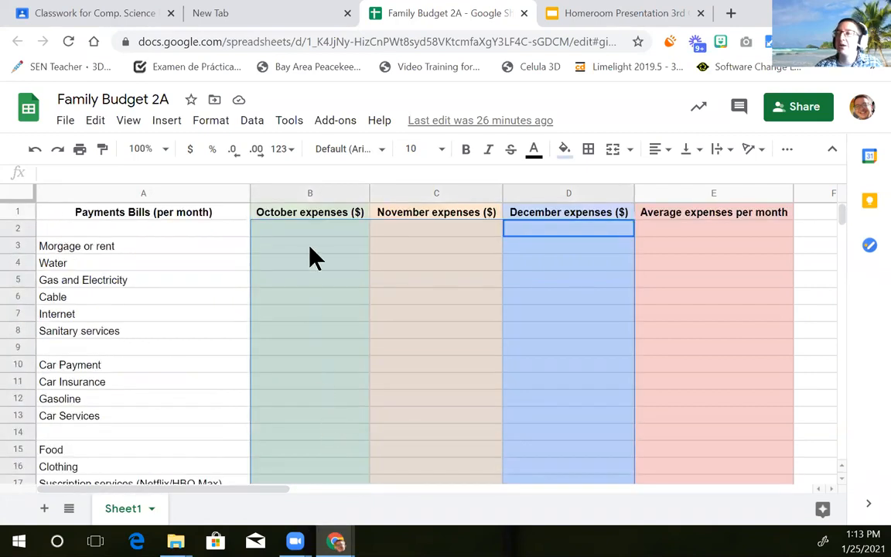
{"action": "left_click", "coordinate": [290, 251]}
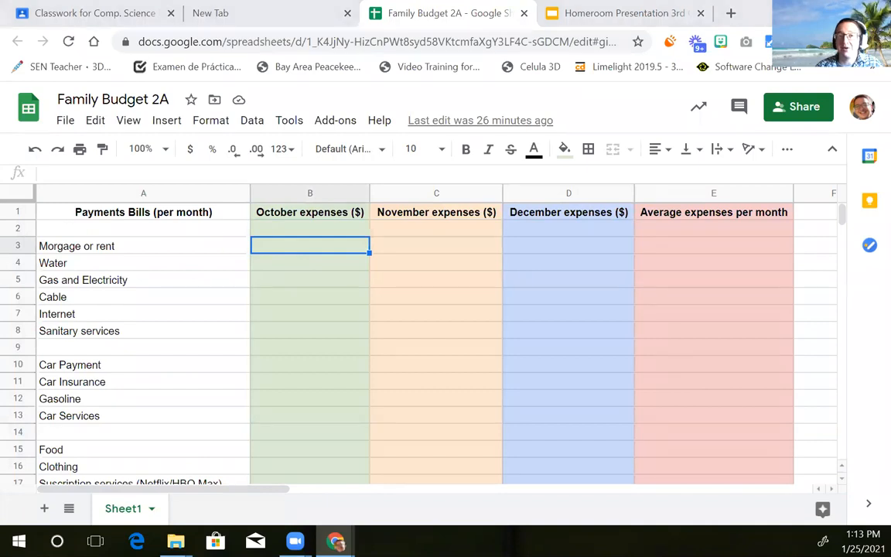
Step: Switch to the Example Family Budget spreadsheet and review its October, November and December expense columns
{"action": "left_click", "coordinate": [339, 12]}
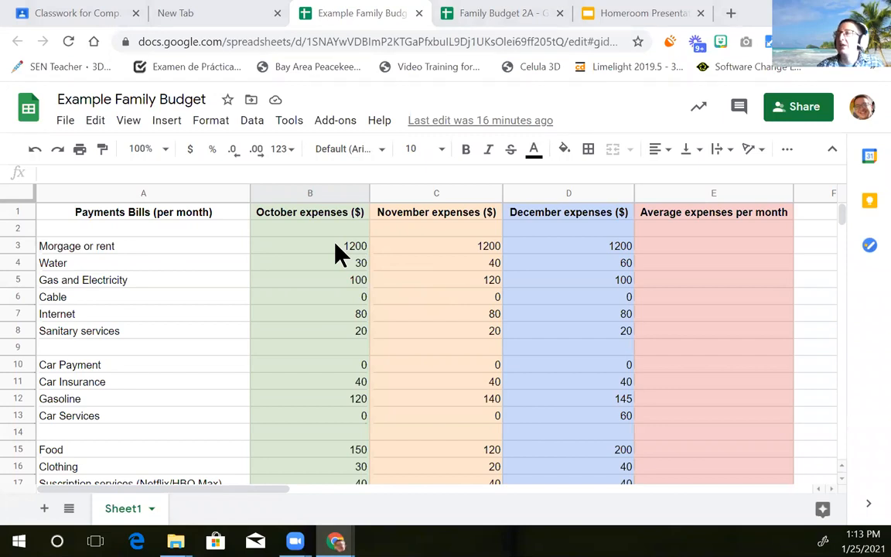
{"action": "left_click", "coordinate": [315, 193]}
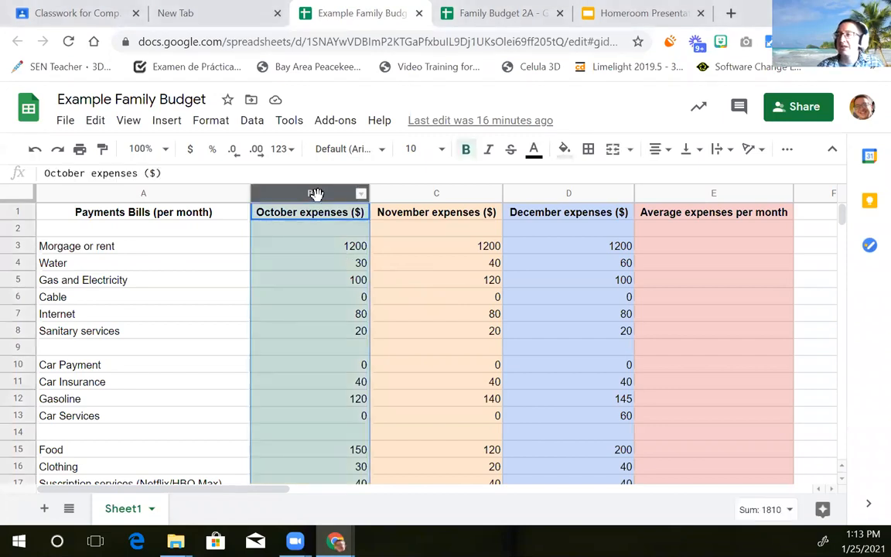
{"action": "left_click", "coordinate": [471, 193]}
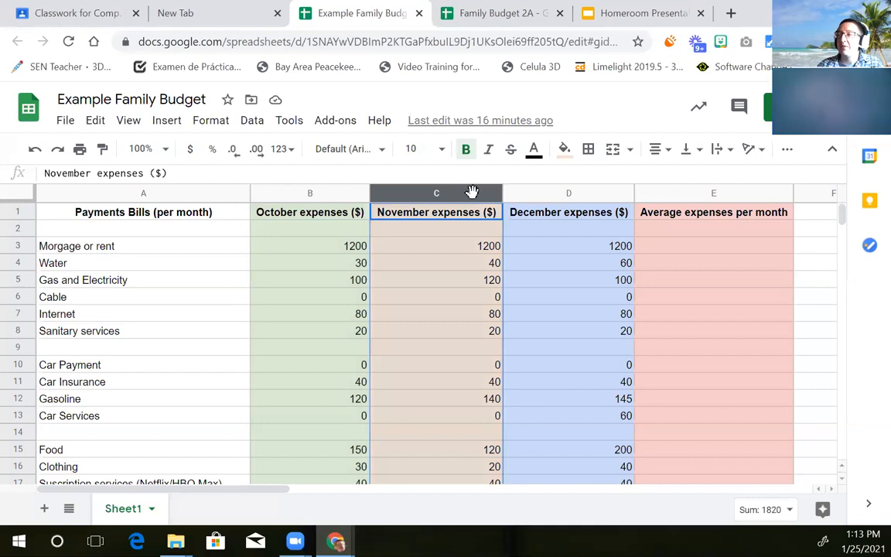
{"action": "left_click", "coordinate": [584, 191]}
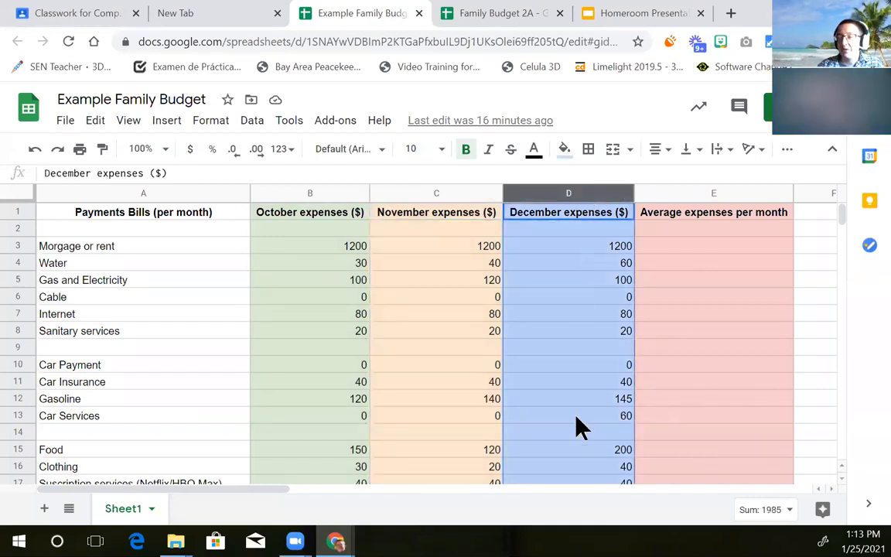
{"action": "left_click", "coordinate": [568, 360]}
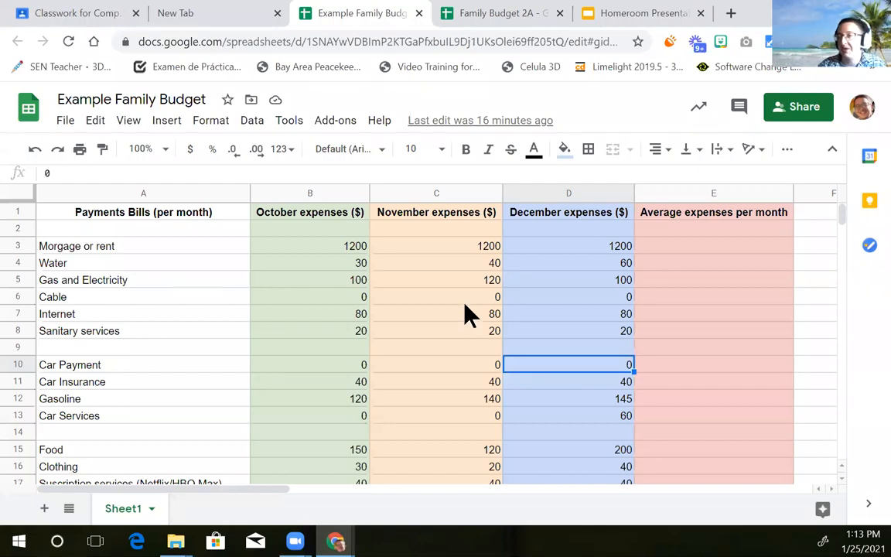
Step: Examine the example's mortgage or rent entry and compare the water expenses across October, November and December
{"action": "left_click", "coordinate": [348, 249]}
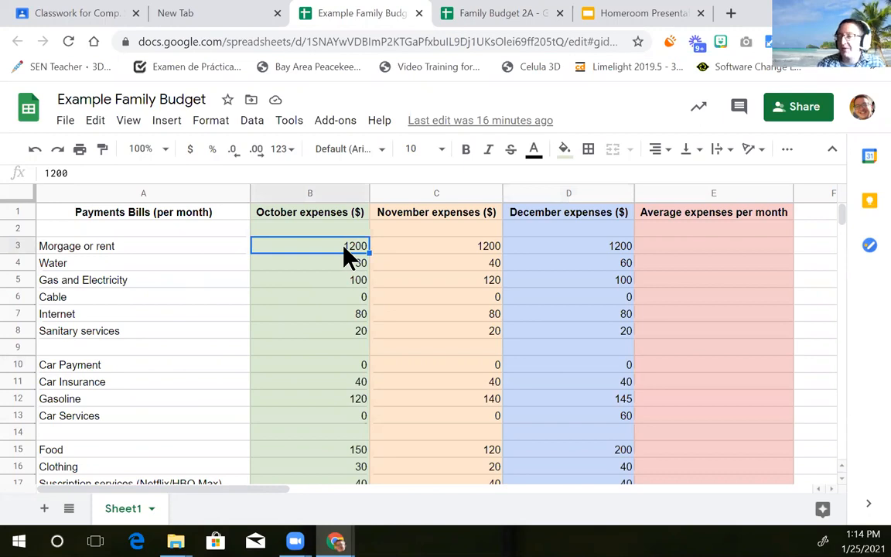
{"action": "left_click", "coordinate": [129, 246]}
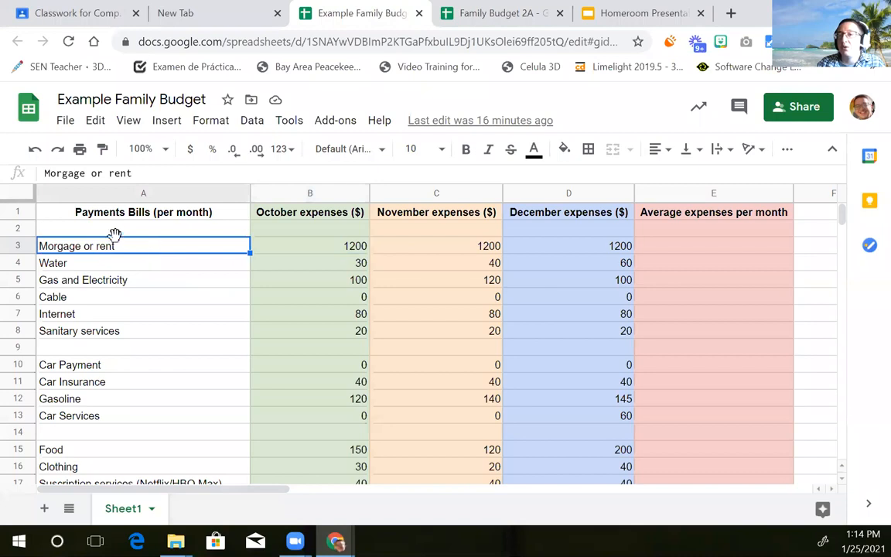
{"action": "left_click", "coordinate": [94, 263]}
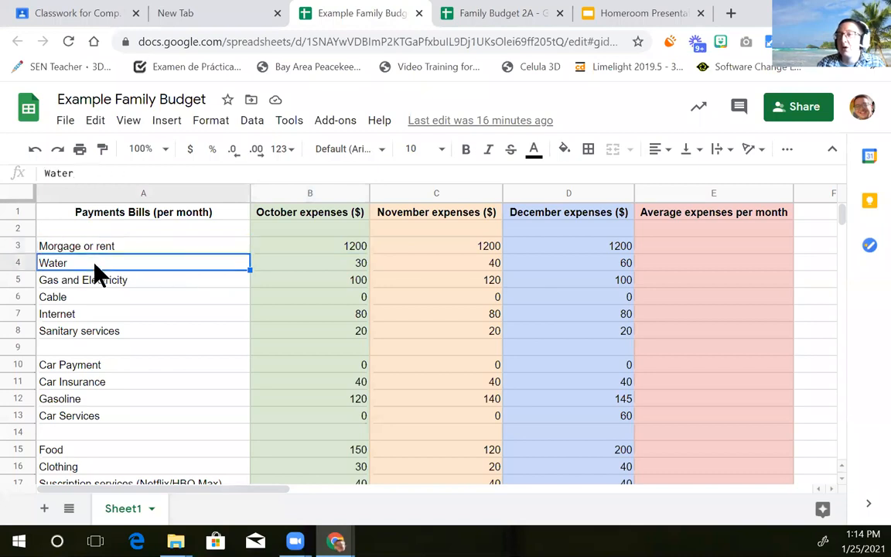
{"action": "left_click", "coordinate": [331, 263]}
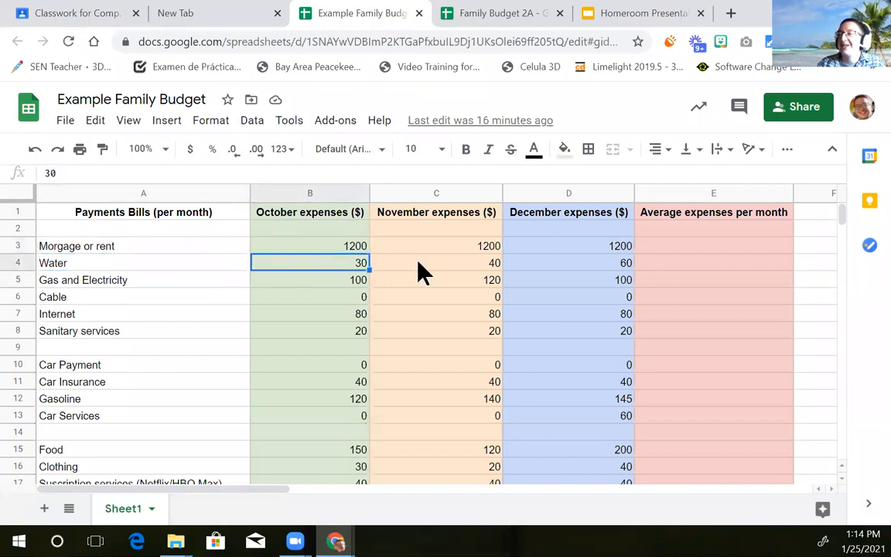
{"action": "left_click", "coordinate": [439, 263]}
{"action": "left_click", "coordinate": [574, 263]}
{"action": "left_click", "coordinate": [447, 263]}
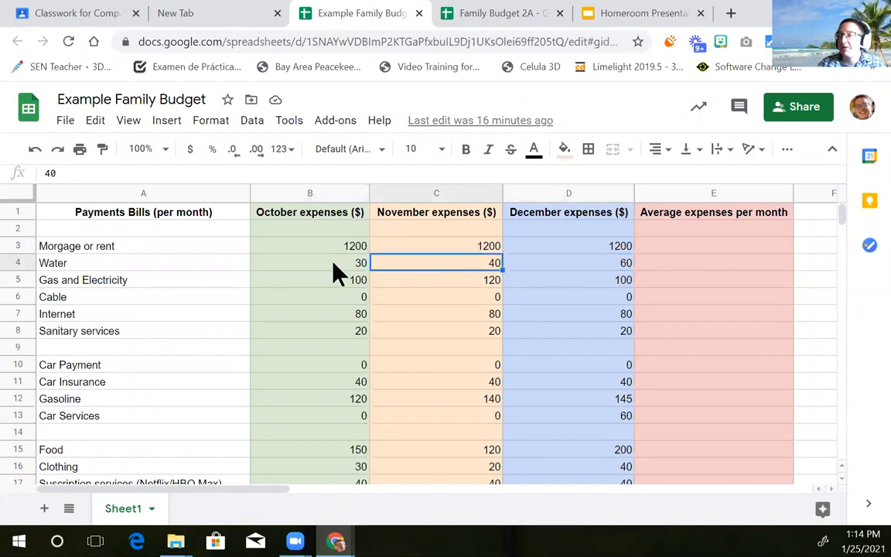
{"action": "left_click", "coordinate": [329, 265]}
{"action": "left_click", "coordinate": [167, 266]}
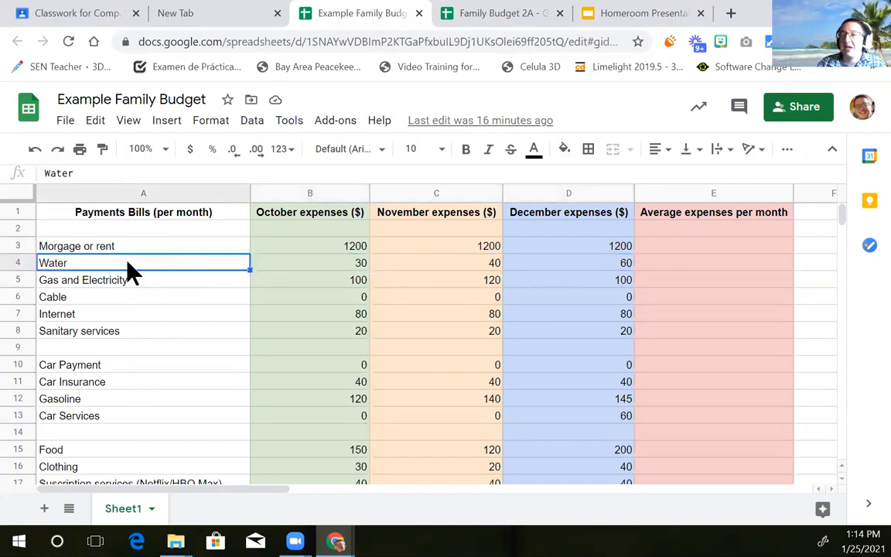
{"action": "left_click", "coordinate": [334, 267]}
{"action": "left_click", "coordinate": [472, 264]}
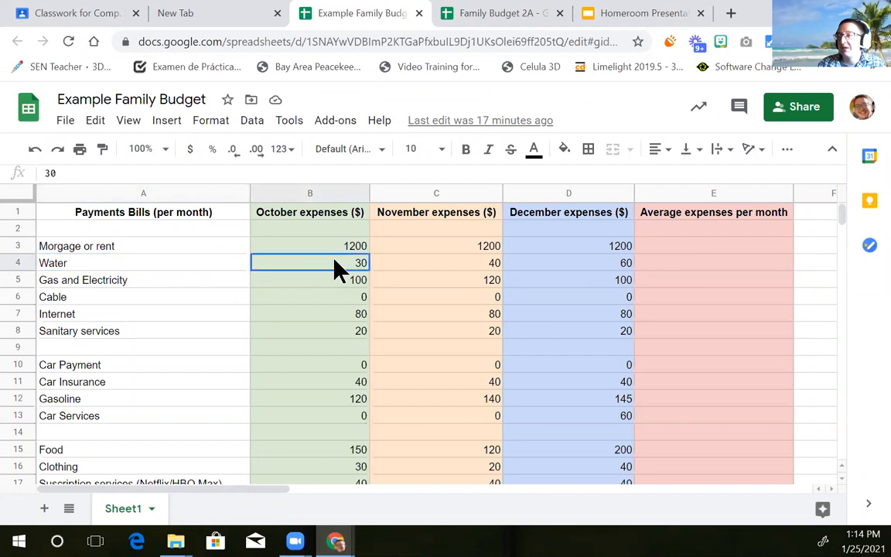
{"action": "left_click", "coordinate": [586, 271]}
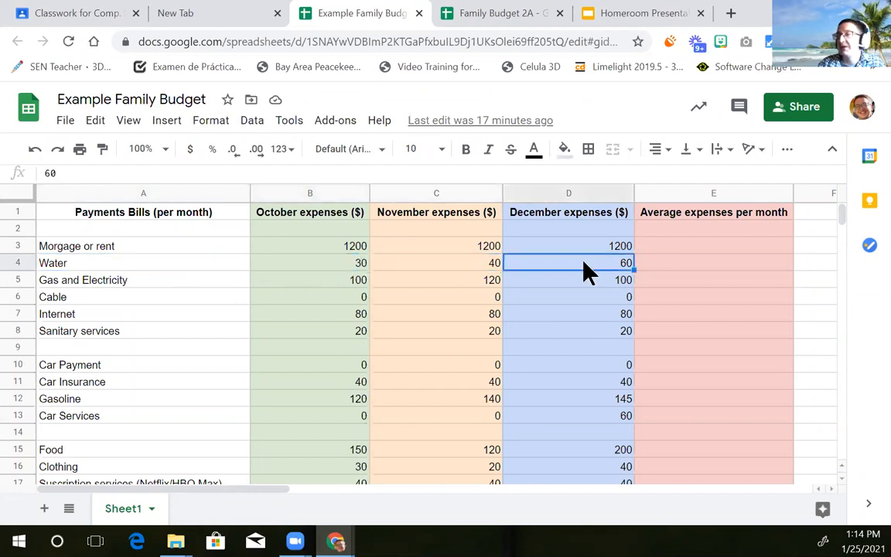
Step: Compare the example's gas and electricity expenses across October, November and December
{"action": "left_click", "coordinate": [181, 278]}
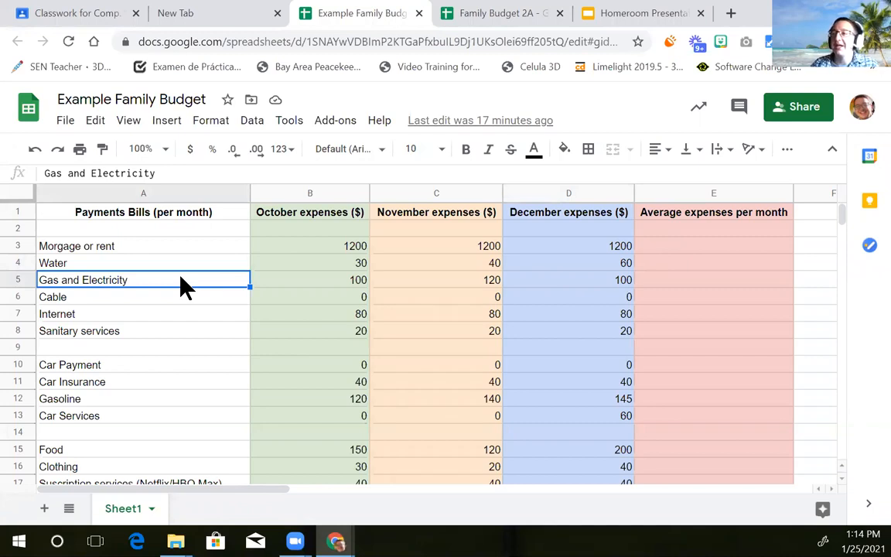
{"action": "left_click", "coordinate": [334, 283]}
{"action": "left_click", "coordinate": [137, 280]}
{"action": "left_click", "coordinate": [330, 283]}
{"action": "left_click", "coordinate": [446, 283]}
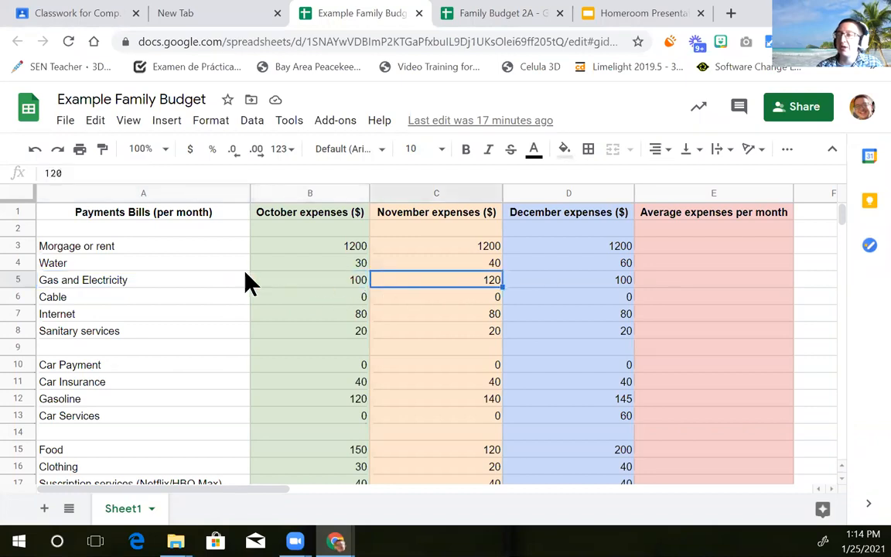
{"action": "left_click", "coordinate": [121, 281]}
{"action": "left_click", "coordinate": [344, 283]}
{"action": "left_click", "coordinate": [456, 281]}
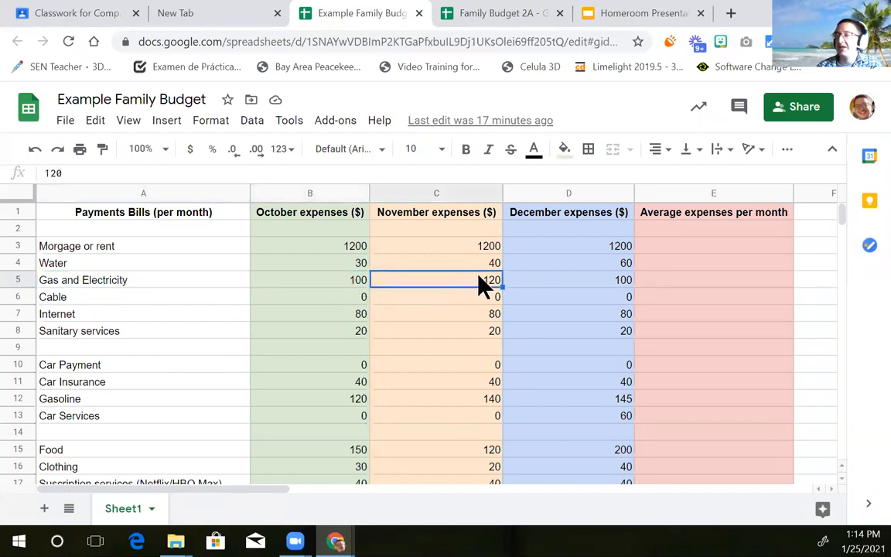
{"action": "left_click", "coordinate": [556, 286]}
Step: Check the example's cable expenses for October, November and December
{"action": "left_click", "coordinate": [139, 298]}
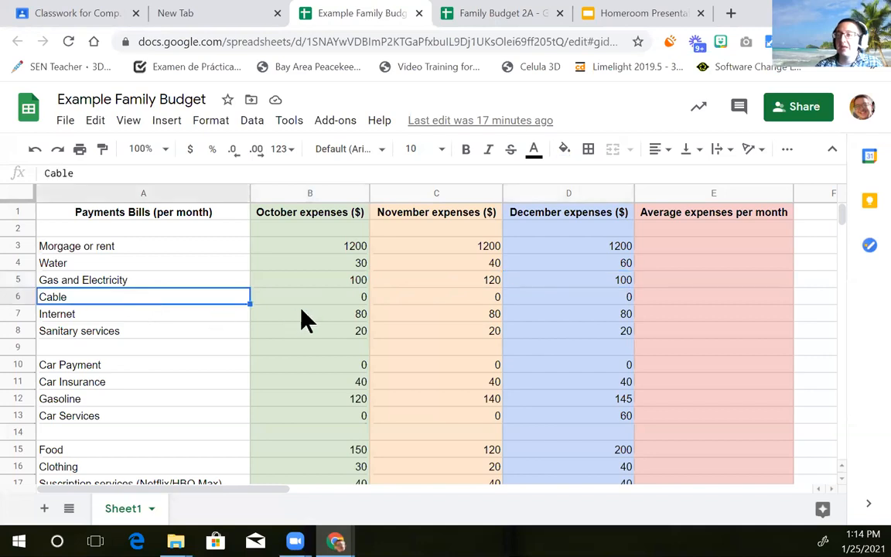
{"action": "left_click", "coordinate": [334, 304]}
{"action": "left_click", "coordinate": [484, 303]}
{"action": "left_click", "coordinate": [569, 291]}
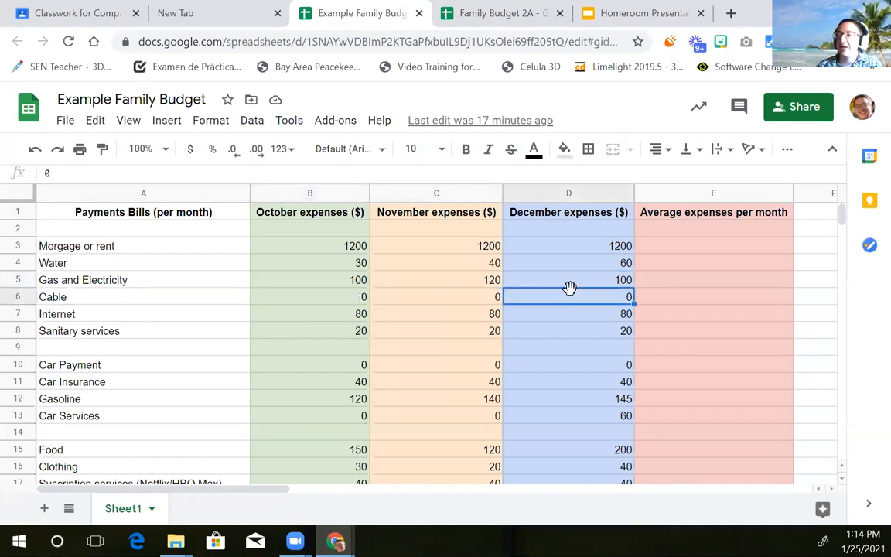
Step: Compare the example's internet expenses across October, November and December
{"action": "left_click", "coordinate": [324, 314]}
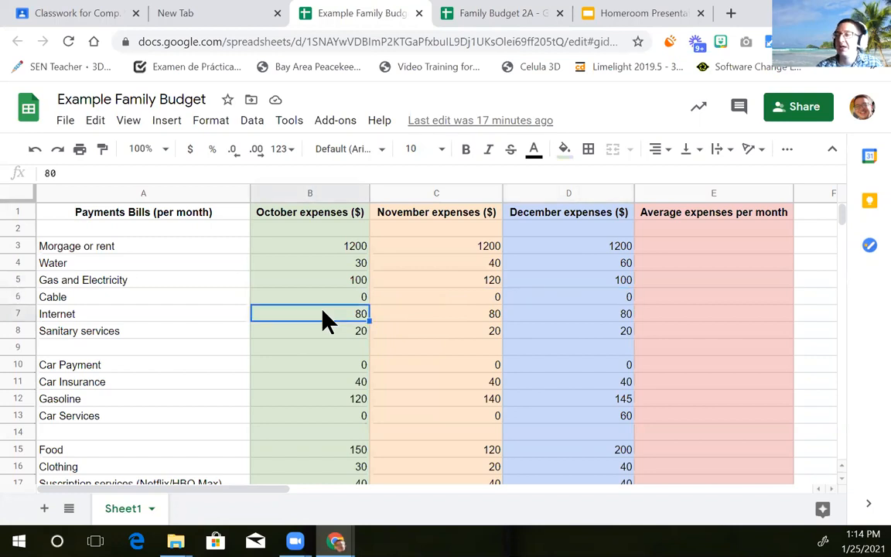
{"action": "scroll", "coordinate": [324, 314], "scroll_direction": "down", "scroll_amount": 1}
{"action": "left_click", "coordinate": [437, 263]}
{"action": "left_click", "coordinate": [591, 265]}
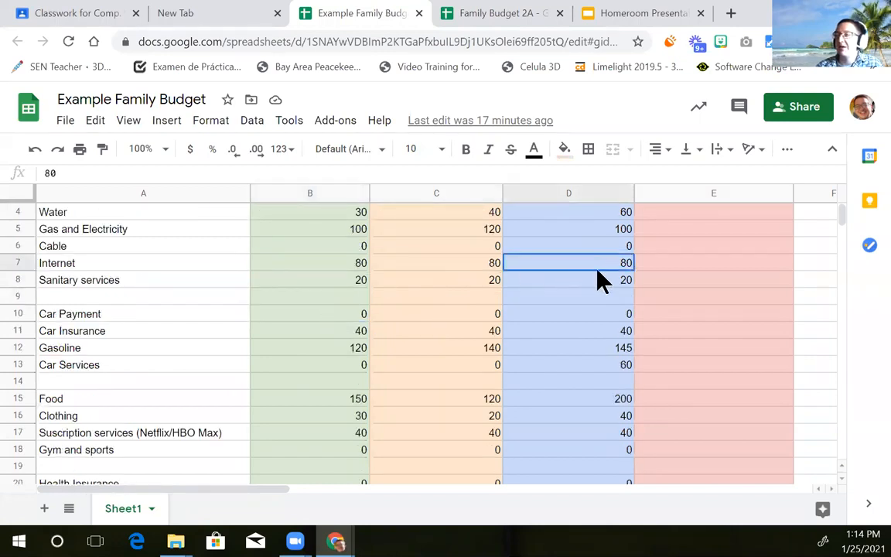
{"action": "left_click", "coordinate": [359, 263]}
{"action": "key", "text": "Right"}
{"action": "key", "text": "Right"}
{"action": "key", "text": "Left"}
{"action": "key", "text": "Left"}
{"action": "key", "text": "Right"}
{"action": "key", "text": "Right"}
{"action": "key", "text": "Left"}
{"action": "key", "text": "Left"}
{"action": "key", "text": "Left"}
{"action": "key", "text": "Right"}
{"action": "key", "text": "Right"}
{"action": "key", "text": "Right"}
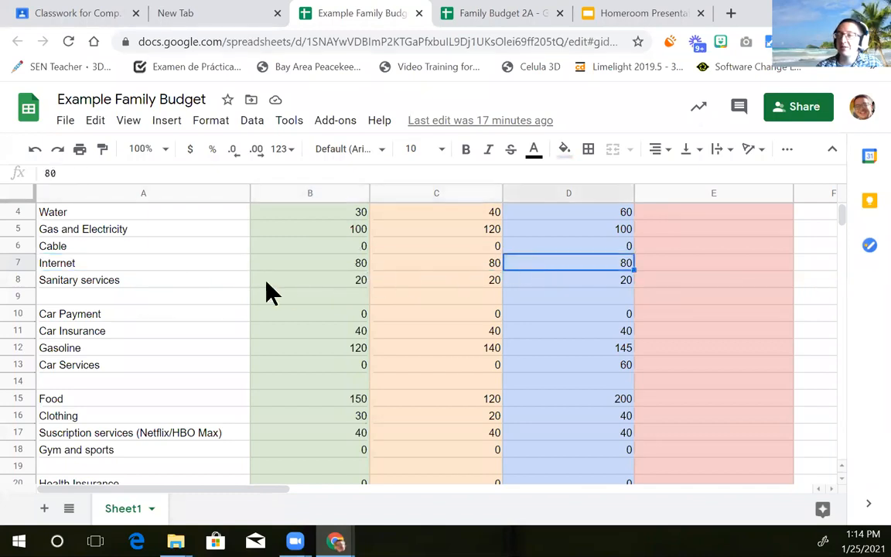
Step: Check the example's sanitary services expenses for October, November and December
{"action": "left_click", "coordinate": [345, 281]}
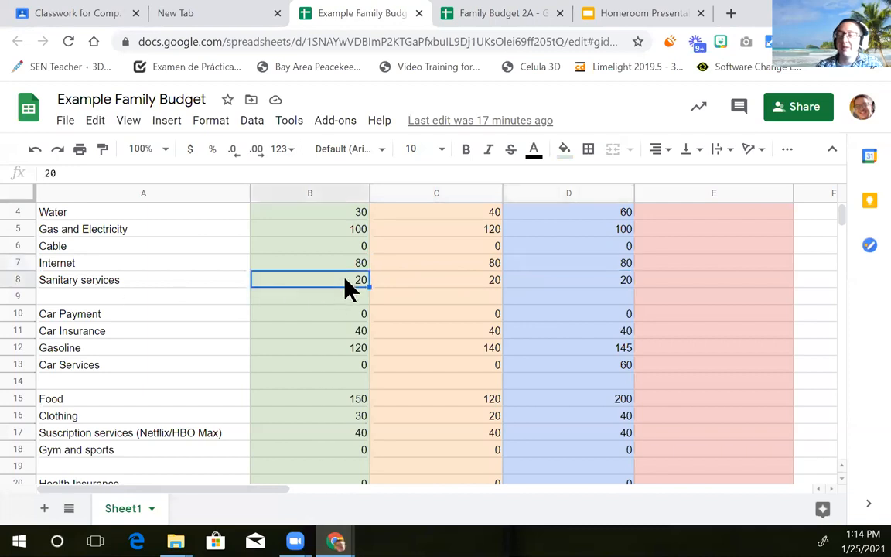
{"action": "left_click", "coordinate": [472, 283]}
{"action": "left_click", "coordinate": [577, 283]}
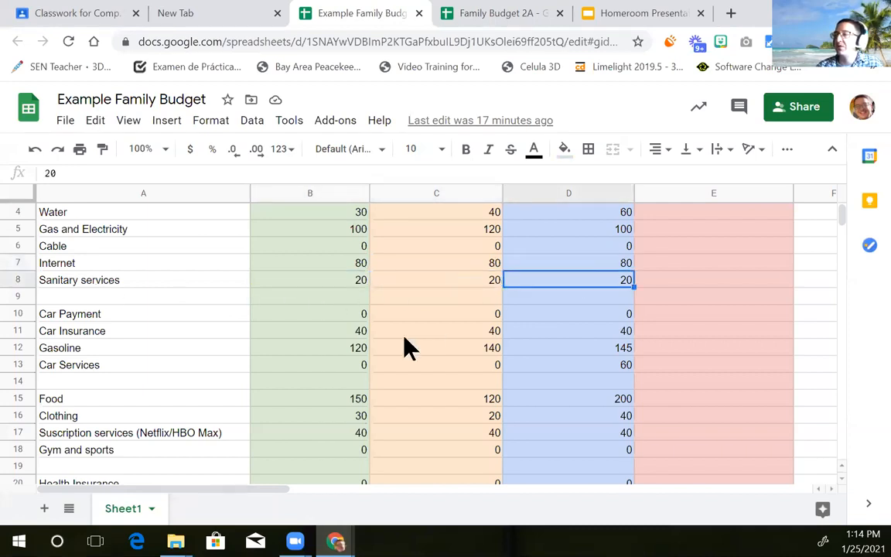
{"action": "scroll", "coordinate": [303, 324], "scroll_direction": "up", "scroll_amount": 1}
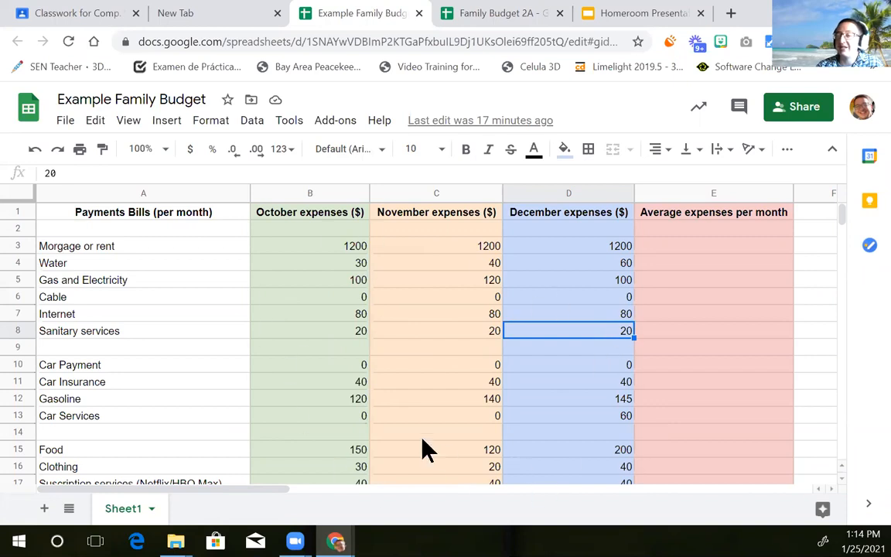
Step: Check the example's car payment entries for October, November and December
{"action": "scroll", "coordinate": [384, 392], "scroll_direction": "down", "scroll_amount": 1}
{"action": "scroll", "coordinate": [382, 390], "scroll_direction": "down", "scroll_amount": 1}
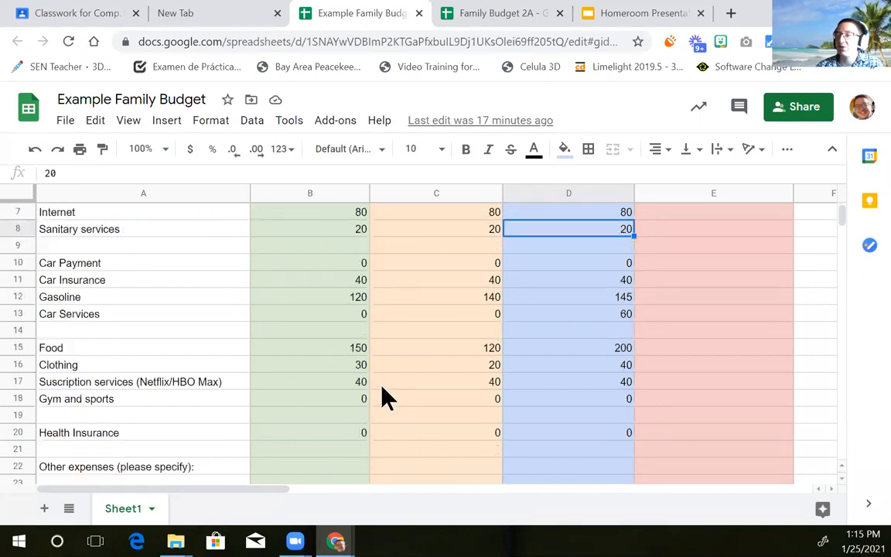
{"action": "left_click", "coordinate": [315, 264]}
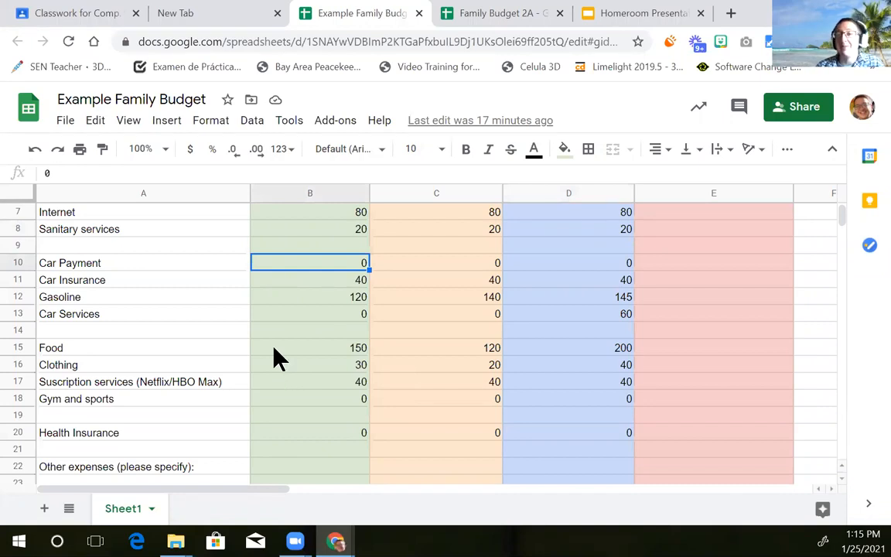
{"action": "left_click", "coordinate": [450, 271]}
{"action": "left_click", "coordinate": [327, 264]}
{"action": "left_click", "coordinate": [477, 271]}
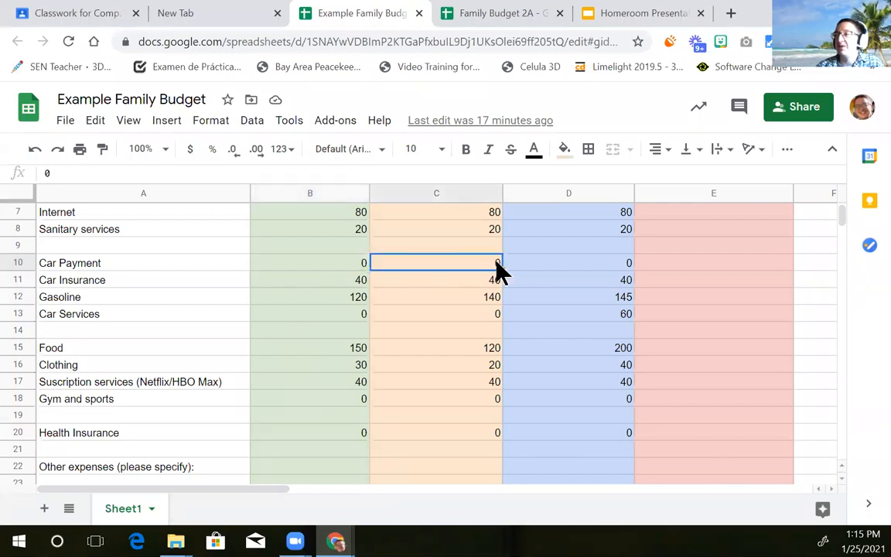
{"action": "left_click", "coordinate": [596, 270]}
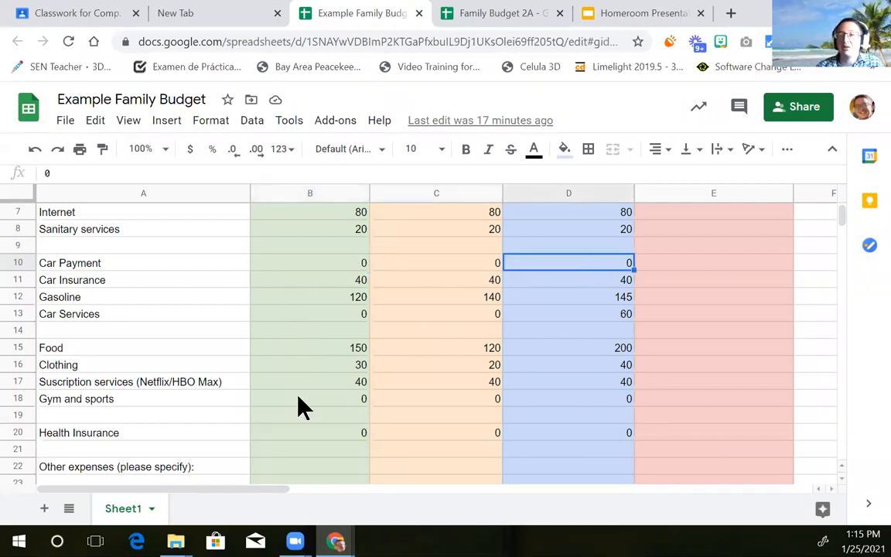
Step: Review the example's car insurance and gasoline expenses for October and November
{"action": "left_click", "coordinate": [309, 279]}
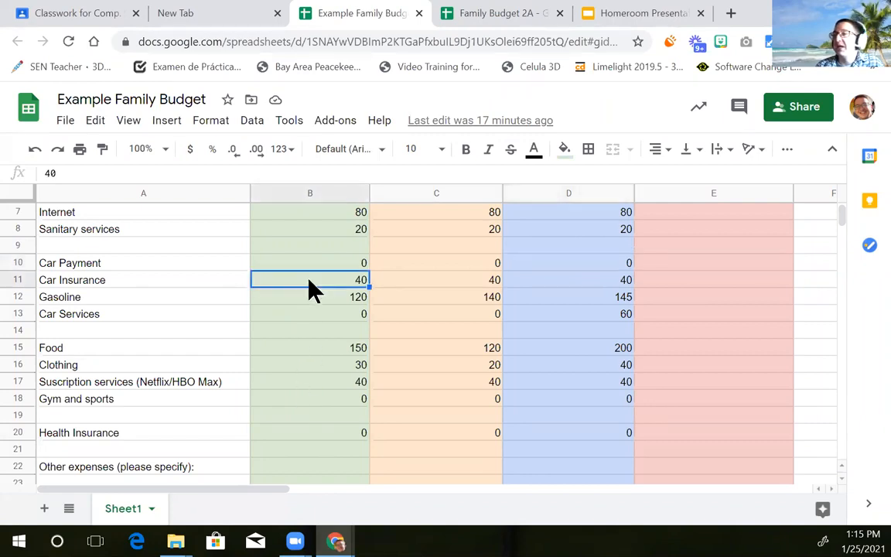
{"action": "left_click", "coordinate": [441, 281]}
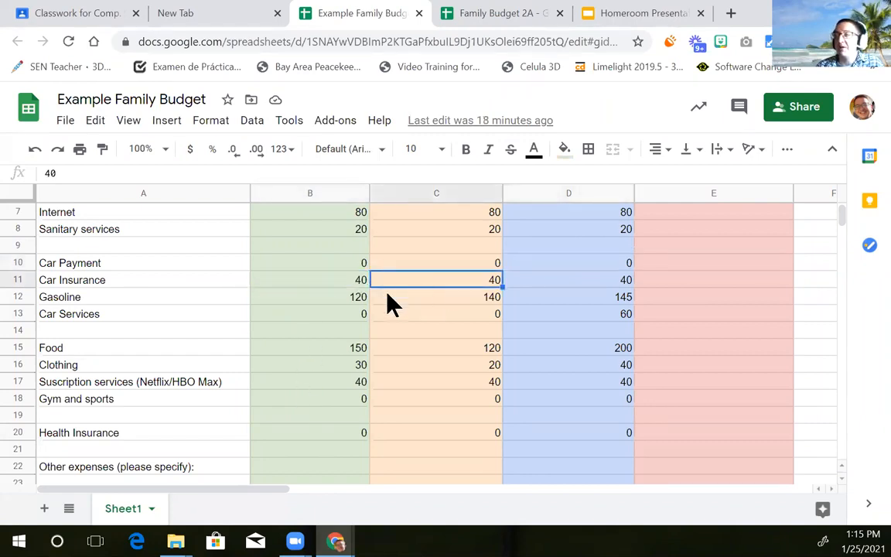
{"action": "left_click", "coordinate": [329, 297]}
{"action": "left_click", "coordinate": [492, 302]}
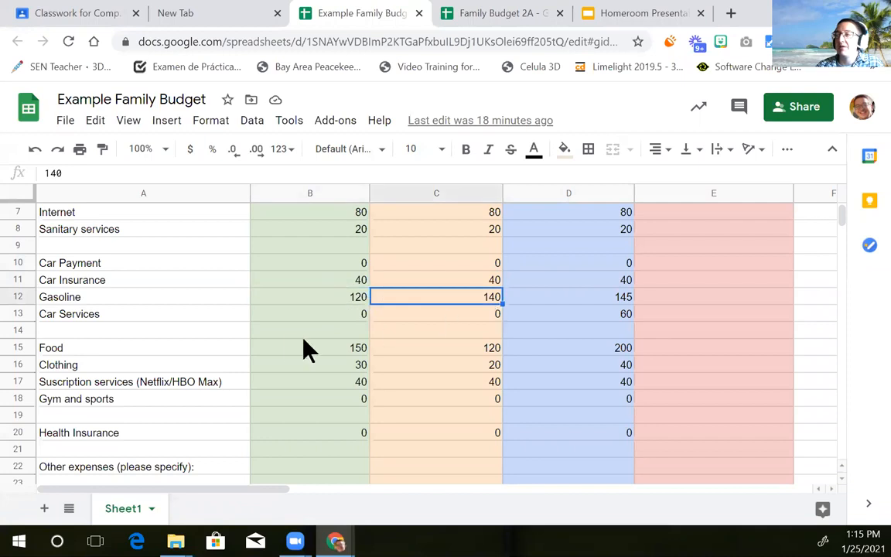
{"action": "left_click", "coordinate": [186, 279]}
{"action": "left_click", "coordinate": [182, 296]}
Step: Compare the example's car services expenses across October, November and December
{"action": "left_click", "coordinate": [191, 314]}
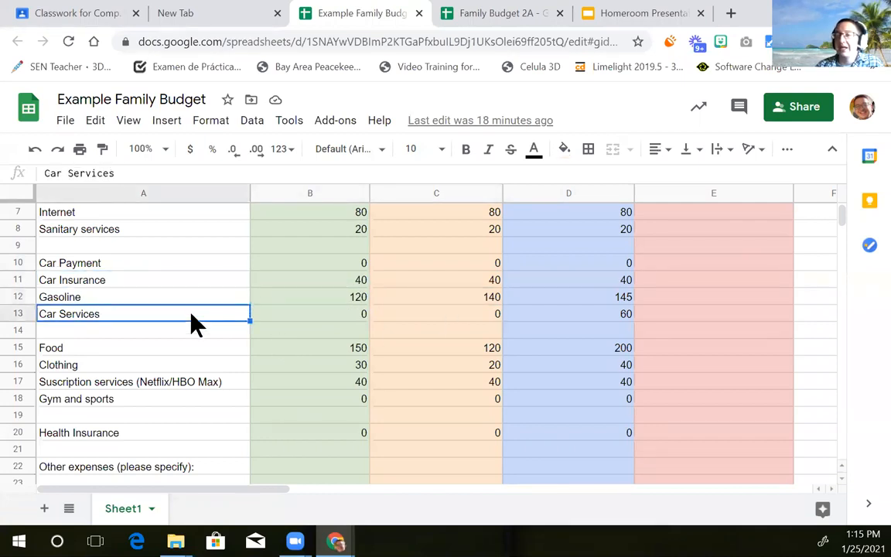
{"action": "left_click", "coordinate": [356, 316]}
{"action": "left_click", "coordinate": [487, 315]}
{"action": "left_click", "coordinate": [581, 318]}
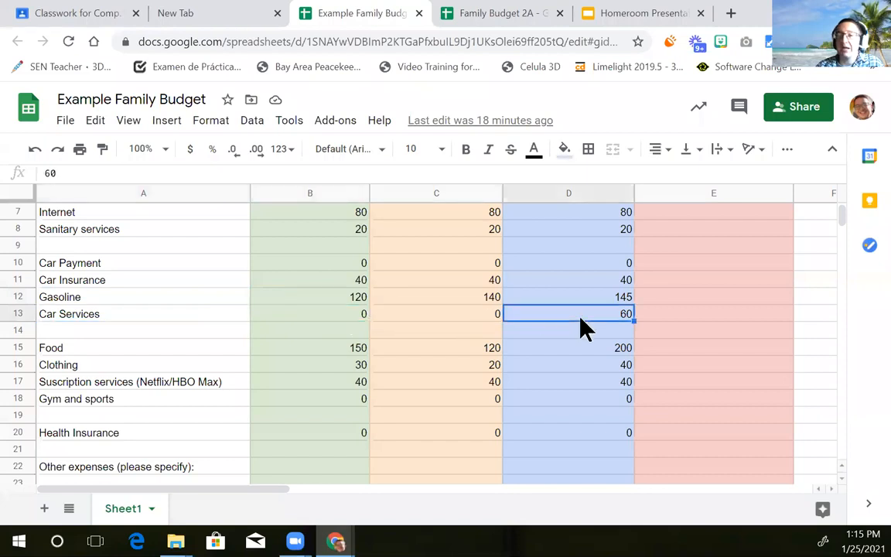
{"action": "left_click", "coordinate": [307, 318]}
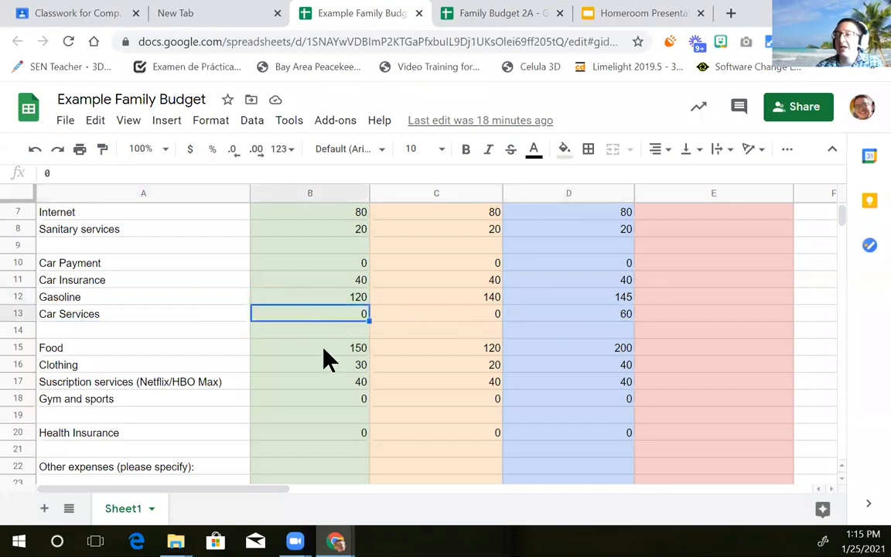
{"action": "scroll", "coordinate": [327, 358], "scroll_direction": "up", "scroll_amount": 3}
{"action": "scroll", "coordinate": [327, 357], "scroll_direction": "down", "scroll_amount": 1}
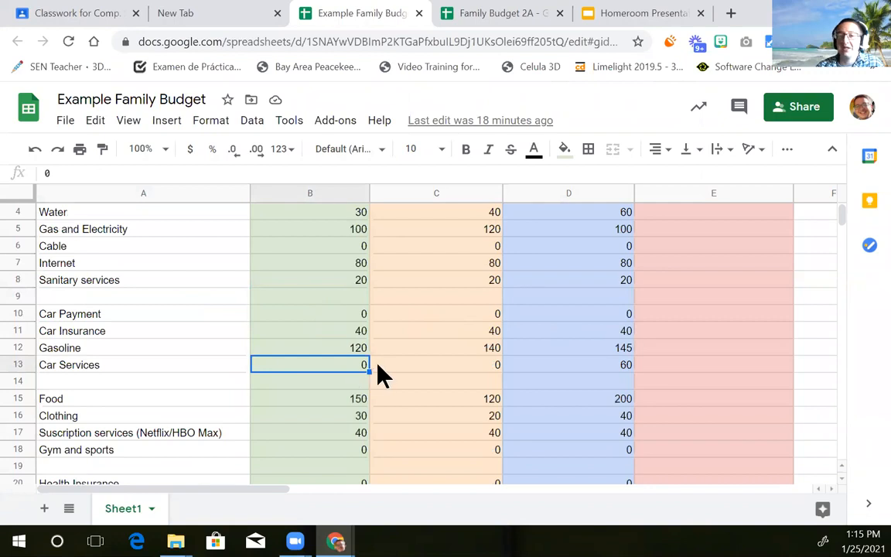
{"action": "left_click", "coordinate": [464, 368]}
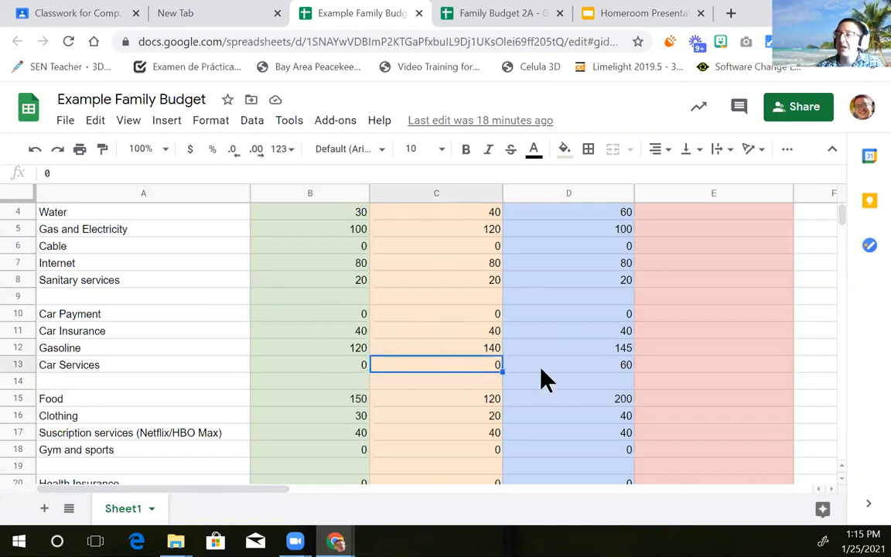
{"action": "left_click", "coordinate": [606, 365]}
{"action": "scroll", "coordinate": [532, 410], "scroll_direction": "up", "scroll_amount": 1}
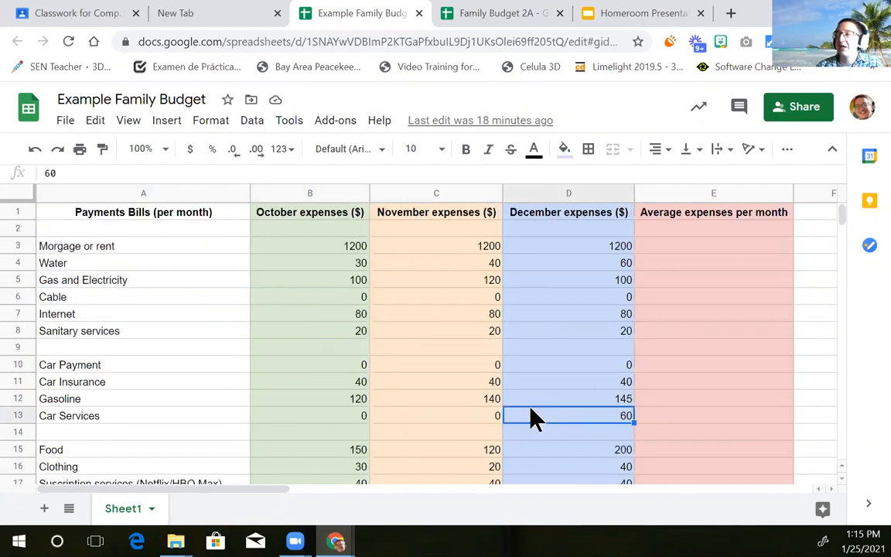
Step: Compare the example's food and clothing expenses across October, November and December
{"action": "scroll", "coordinate": [584, 397], "scroll_direction": "down", "scroll_amount": 3}
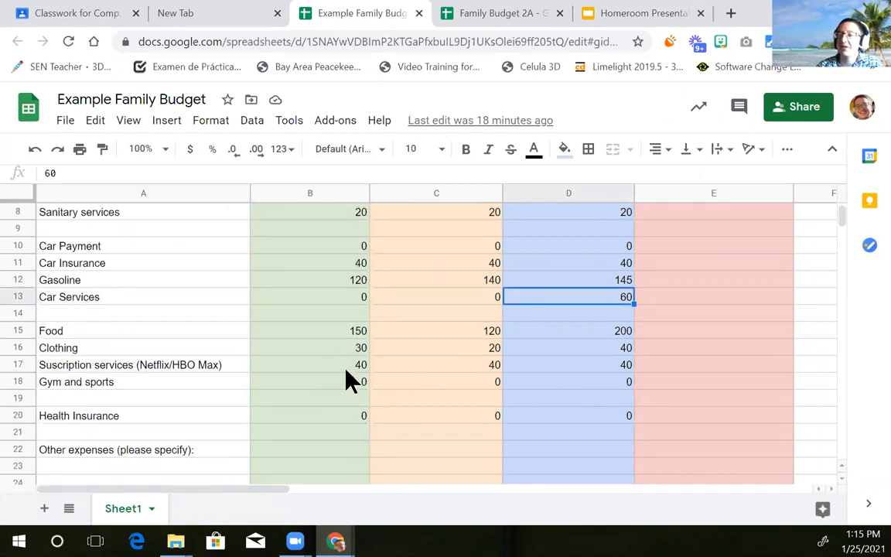
{"action": "left_click", "coordinate": [341, 332]}
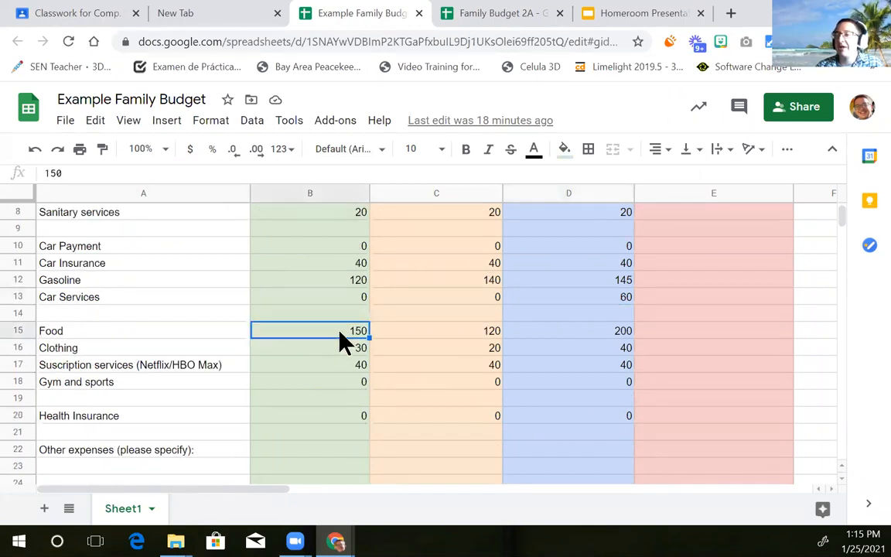
{"action": "left_click", "coordinate": [479, 338]}
{"action": "left_click", "coordinate": [597, 341]}
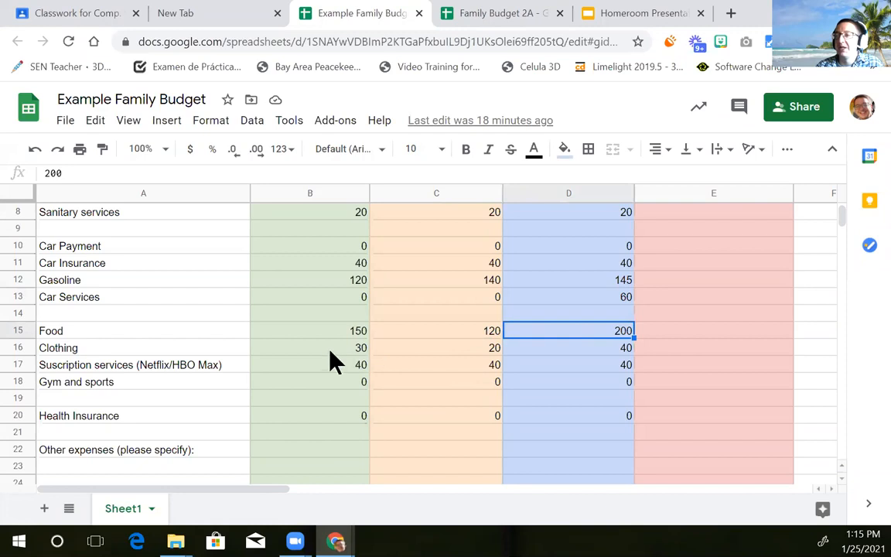
{"action": "left_click", "coordinate": [311, 354]}
{"action": "left_click", "coordinate": [449, 353]}
{"action": "left_click", "coordinate": [580, 353]}
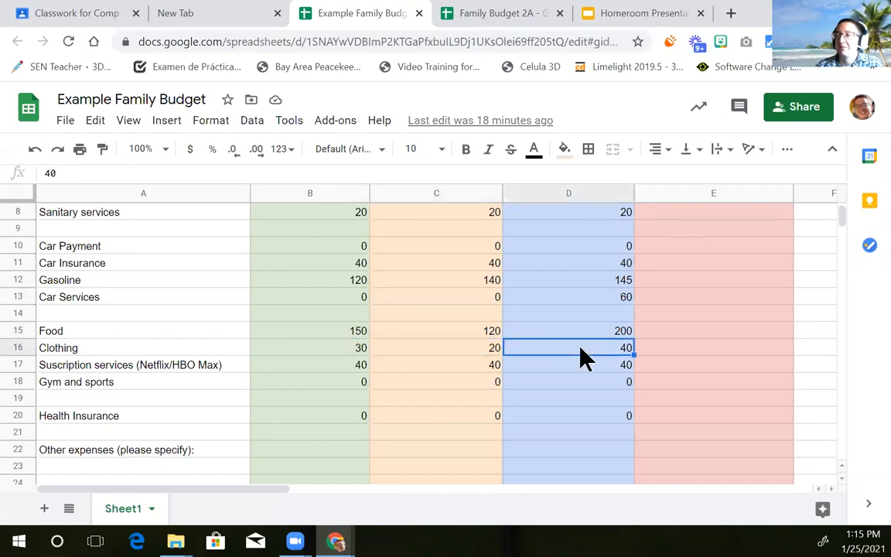
Step: Check the subscription services and the gym and sports expenses for each of the three months
{"action": "left_click", "coordinate": [303, 370]}
{"action": "left_click", "coordinate": [450, 367]}
{"action": "left_click", "coordinate": [570, 371]}
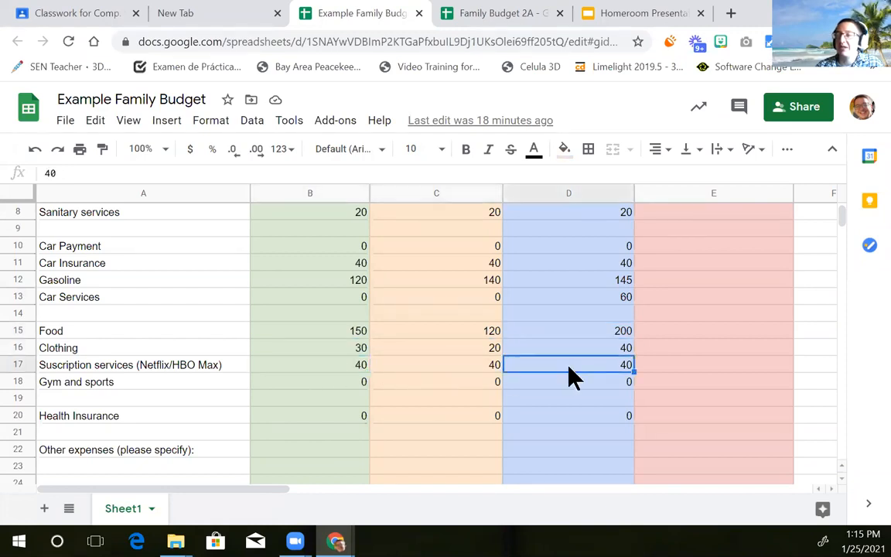
{"action": "left_click", "coordinate": [268, 387]}
{"action": "left_click", "coordinate": [432, 388]}
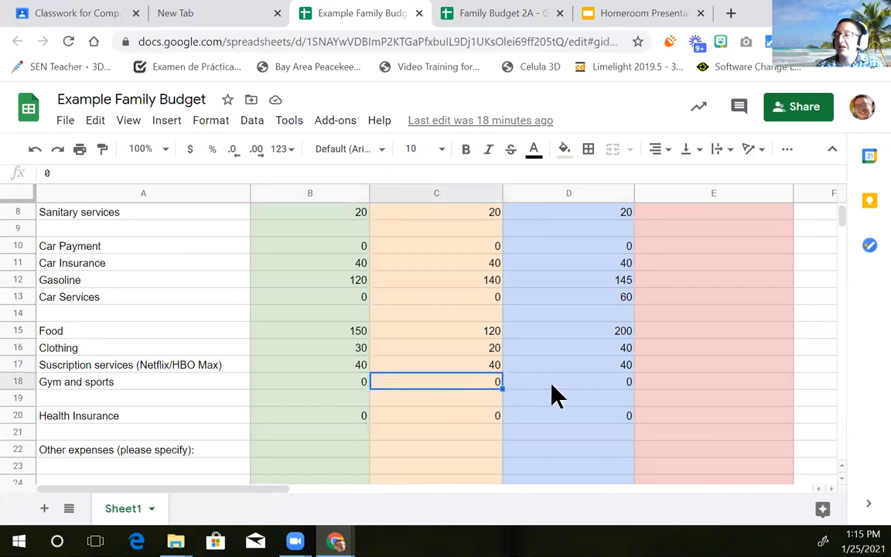
{"action": "left_click", "coordinate": [553, 390]}
Step: Revisit the food and clothing categories and go through the Netflix/HBO Max subscription row month by month
{"action": "left_click", "coordinate": [182, 332]}
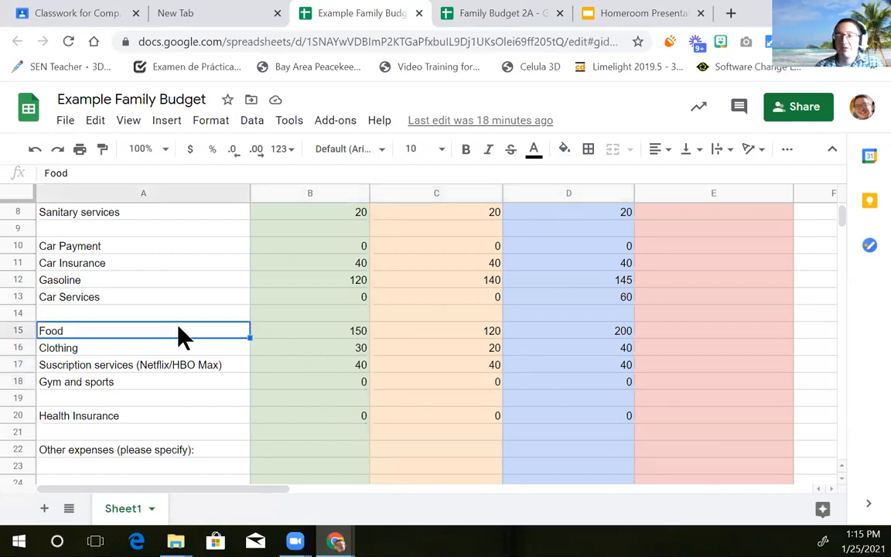
{"action": "left_click", "coordinate": [168, 353]}
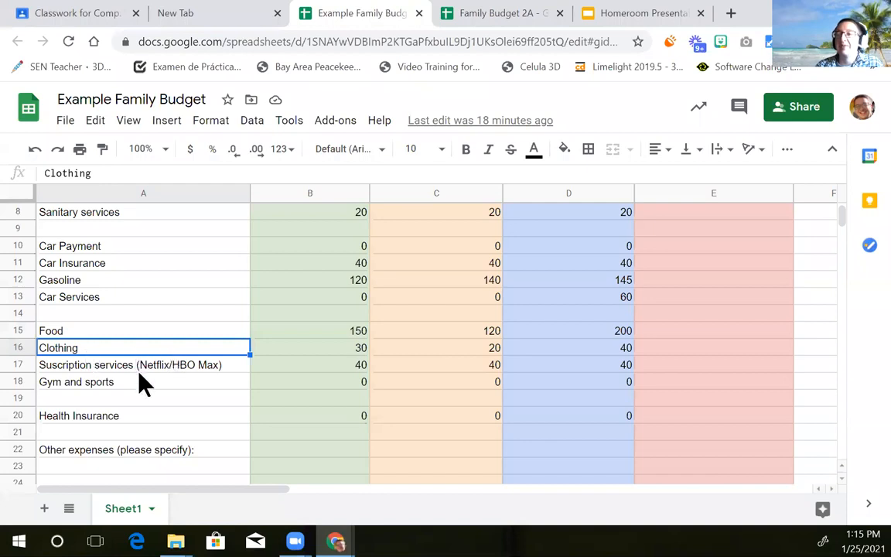
{"action": "left_click", "coordinate": [146, 367]}
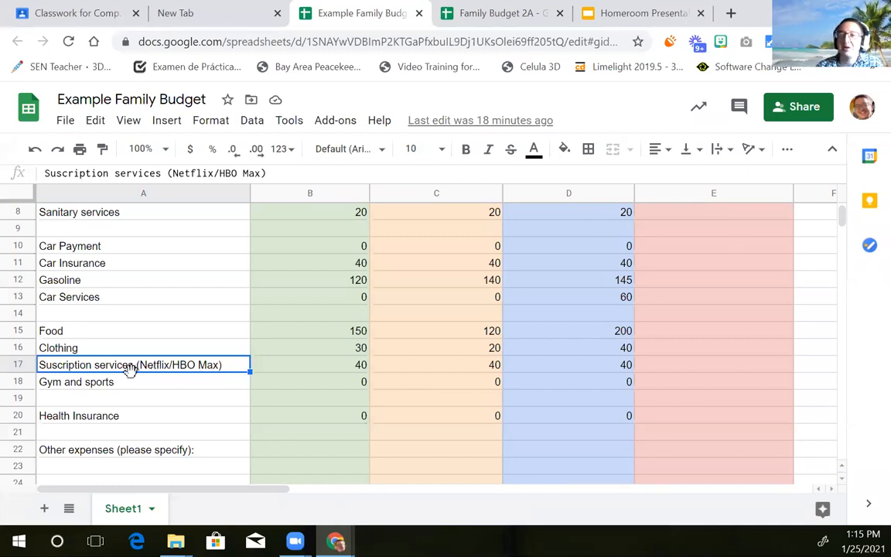
{"action": "key", "text": "Right"}
{"action": "key", "text": "Right"}
{"action": "key", "text": "Right"}
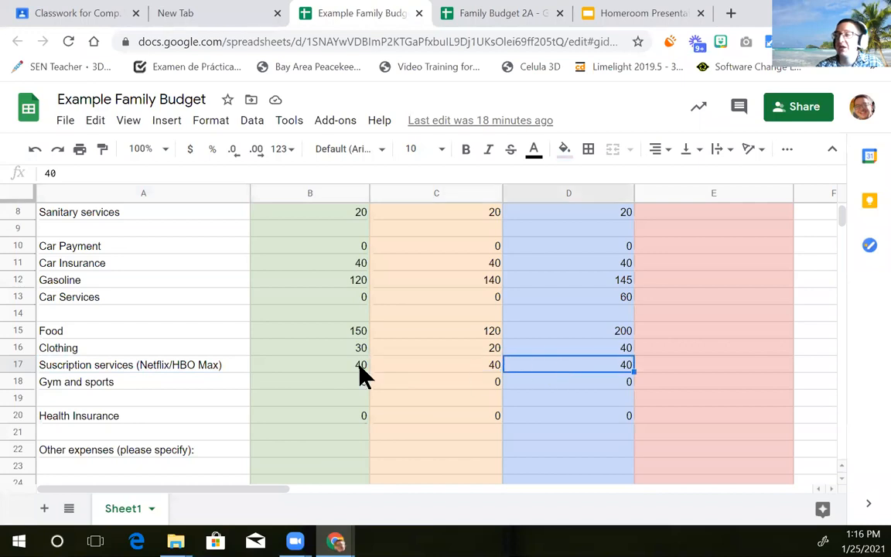
Step: Examine the gym and sports category and its October, November and December entries
{"action": "left_click", "coordinate": [114, 382]}
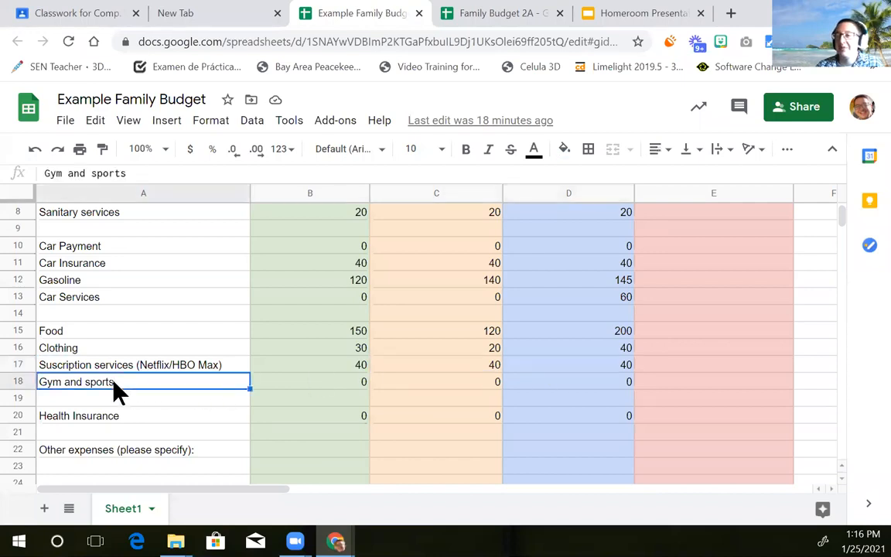
{"action": "left_click", "coordinate": [317, 386]}
{"action": "left_click", "coordinate": [441, 383]}
{"action": "left_click", "coordinate": [571, 390]}
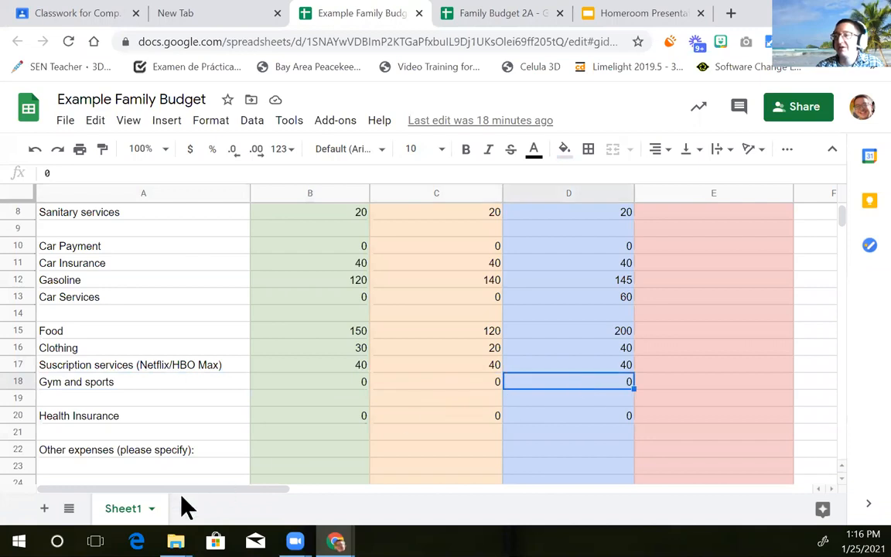
{"action": "left_click", "coordinate": [306, 388]}
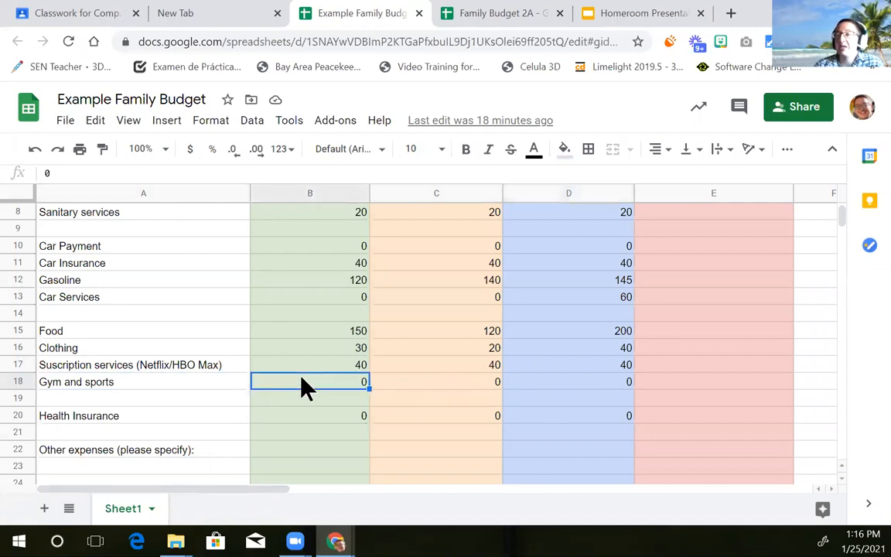
{"action": "left_click", "coordinate": [438, 391]}
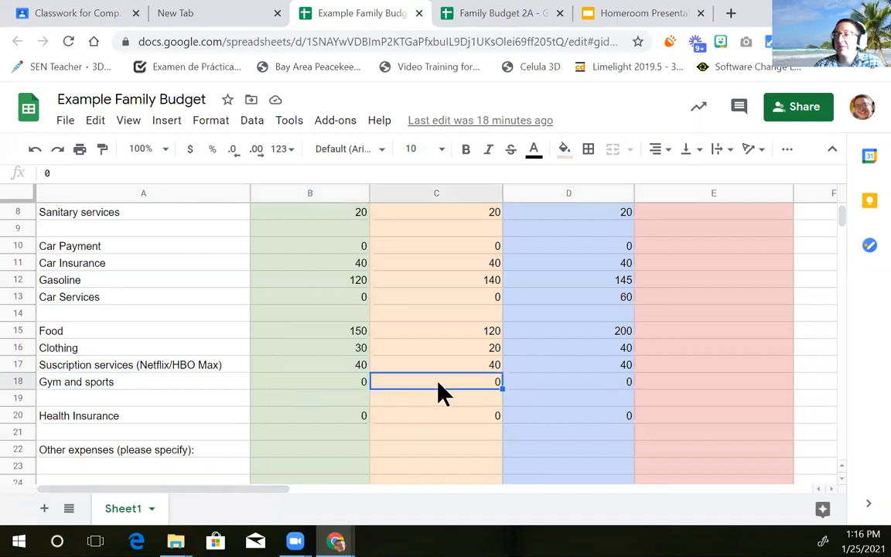
{"action": "left_click", "coordinate": [544, 384]}
Step: Check the example's health insurance entries for October, November and December
{"action": "scroll", "coordinate": [304, 468], "scroll_direction": "down", "scroll_amount": 3}
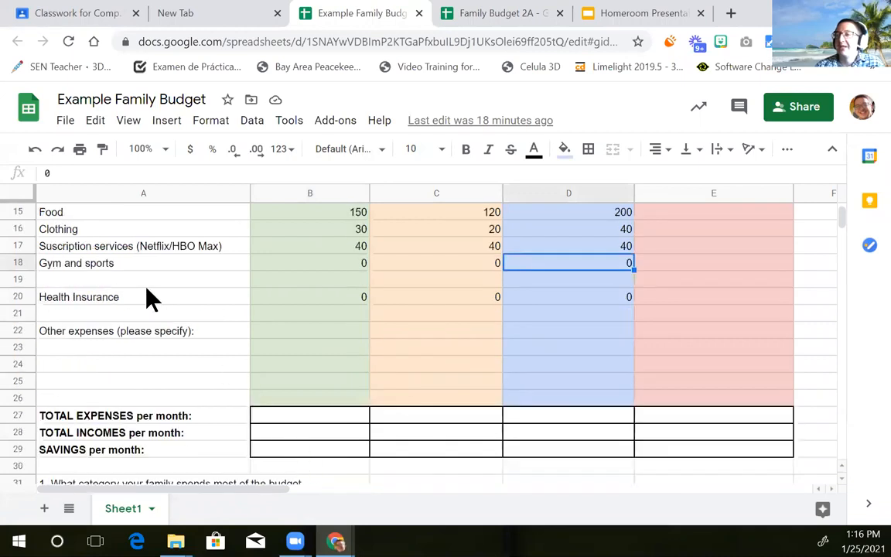
{"action": "left_click", "coordinate": [294, 301]}
{"action": "left_click", "coordinate": [438, 298]}
{"action": "left_click", "coordinate": [554, 281]}
{"action": "left_click", "coordinate": [545, 302]}
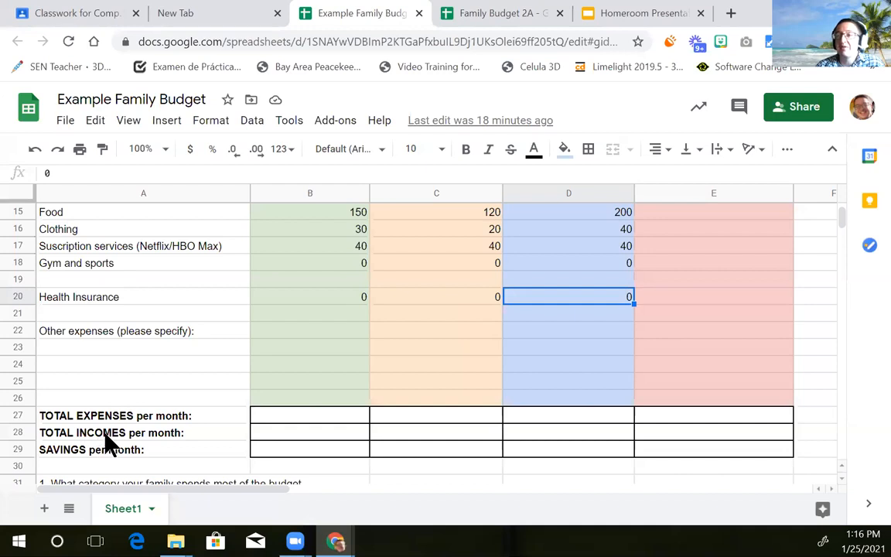
Step: Review the filled-in expense categories for all three months down to the totals, incomes and savings rows
{"action": "left_click", "coordinate": [310, 302]}
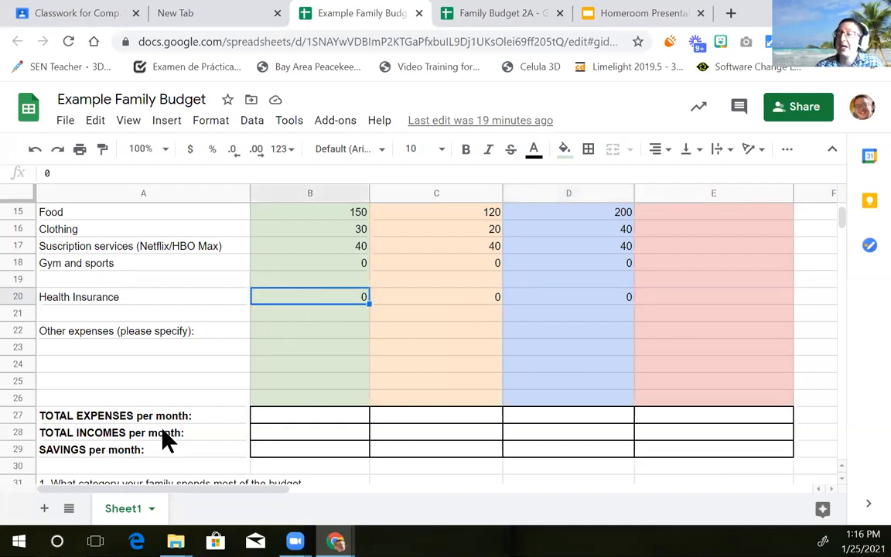
{"action": "scroll", "coordinate": [163, 441], "scroll_direction": "up", "scroll_amount": 5}
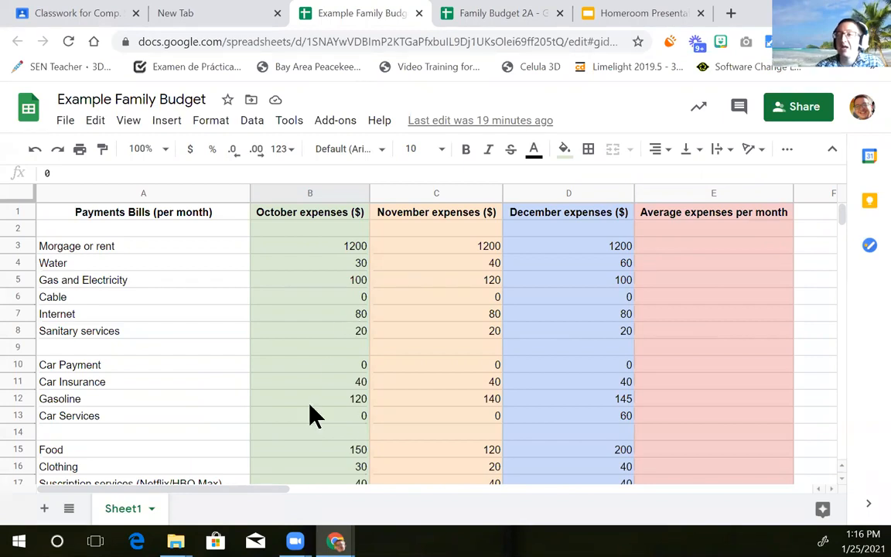
{"action": "scroll", "coordinate": [309, 415], "scroll_direction": "down", "scroll_amount": 3}
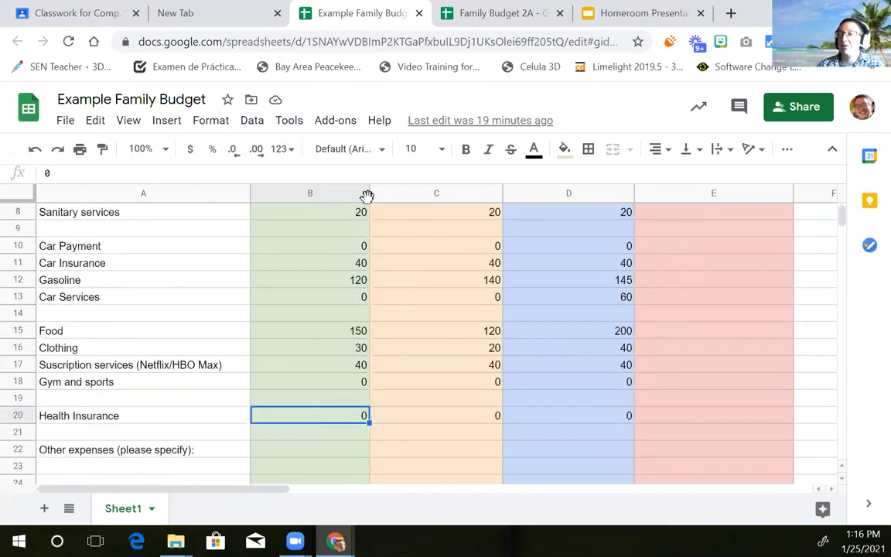
{"action": "scroll", "coordinate": [389, 282], "scroll_direction": "up", "scroll_amount": 3}
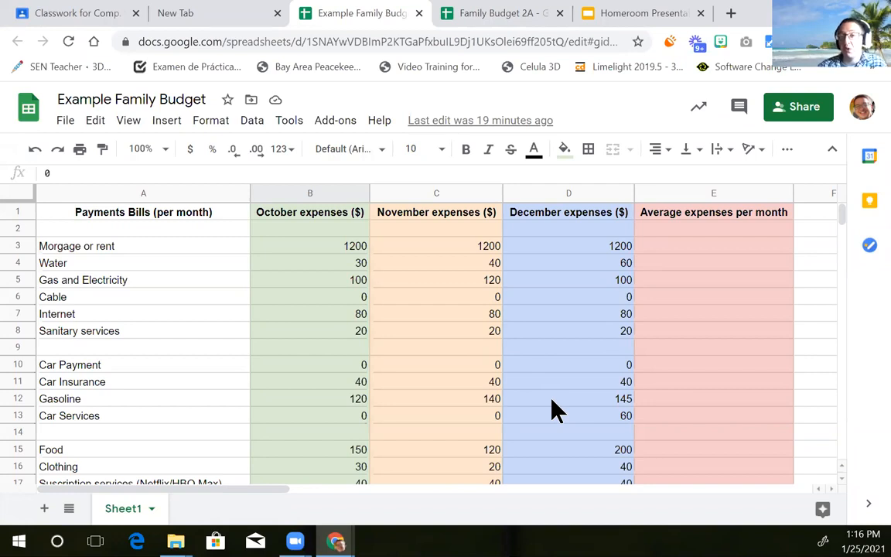
{"action": "scroll", "coordinate": [553, 410], "scroll_direction": "down", "scroll_amount": 5}
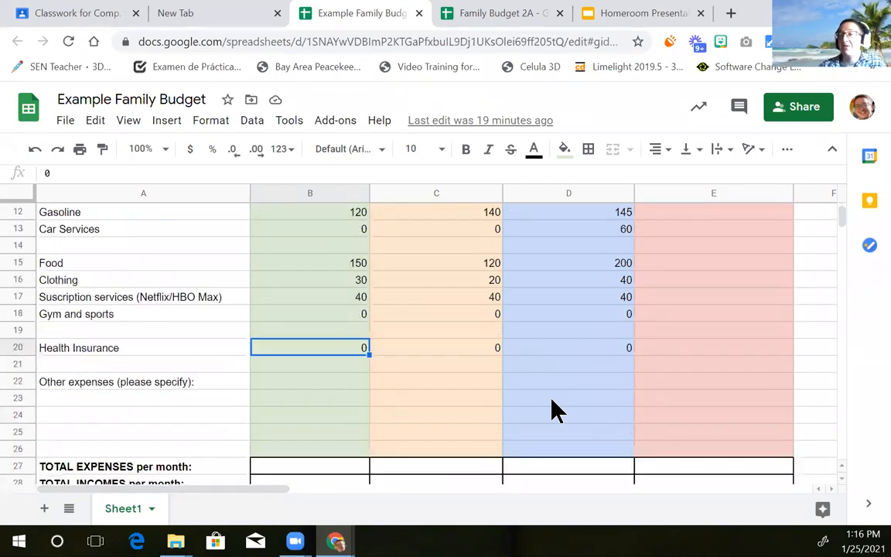
{"action": "scroll", "coordinate": [546, 414], "scroll_direction": "down", "scroll_amount": 1}
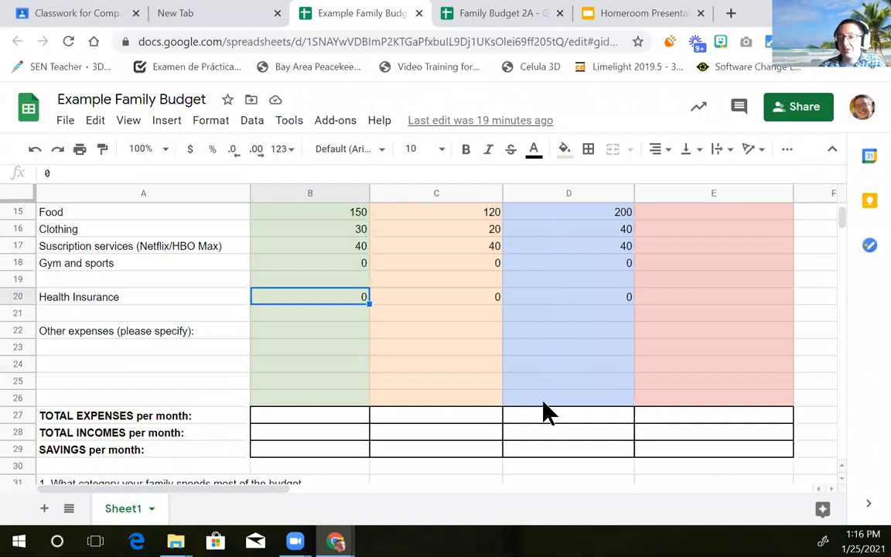
{"action": "scroll", "coordinate": [546, 414], "scroll_direction": "down", "scroll_amount": 2}
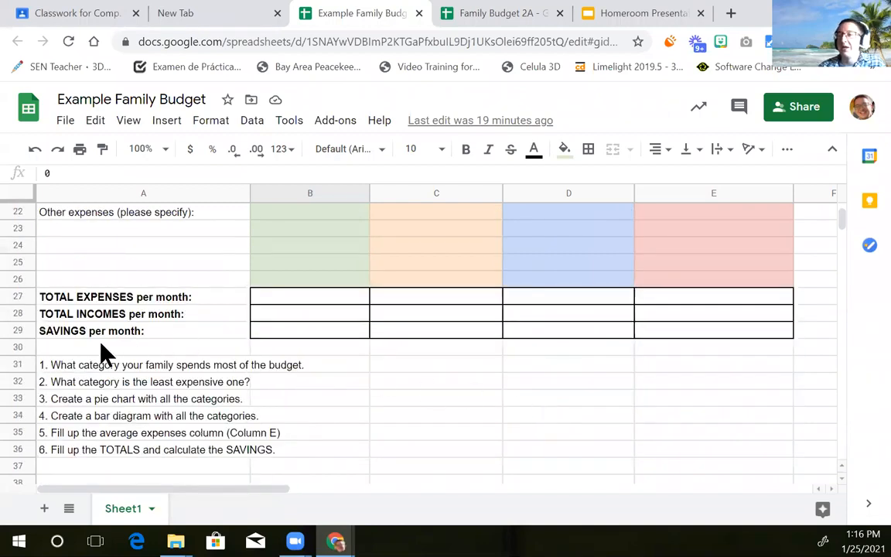
Step: Read questions 1 and 2 about the family's most expensive and least expensive budget categories
{"action": "left_click", "coordinate": [77, 369]}
{"action": "left_click", "coordinate": [74, 382]}
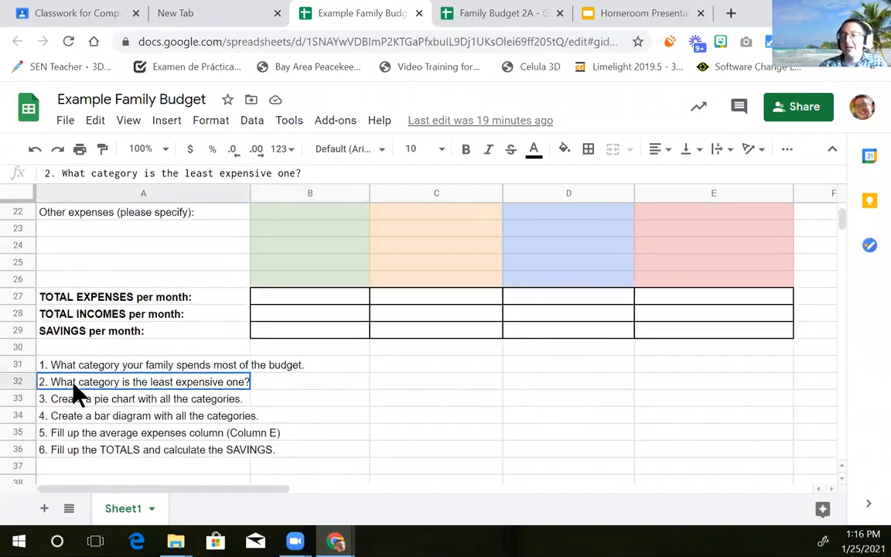
{"action": "left_click", "coordinate": [83, 368]}
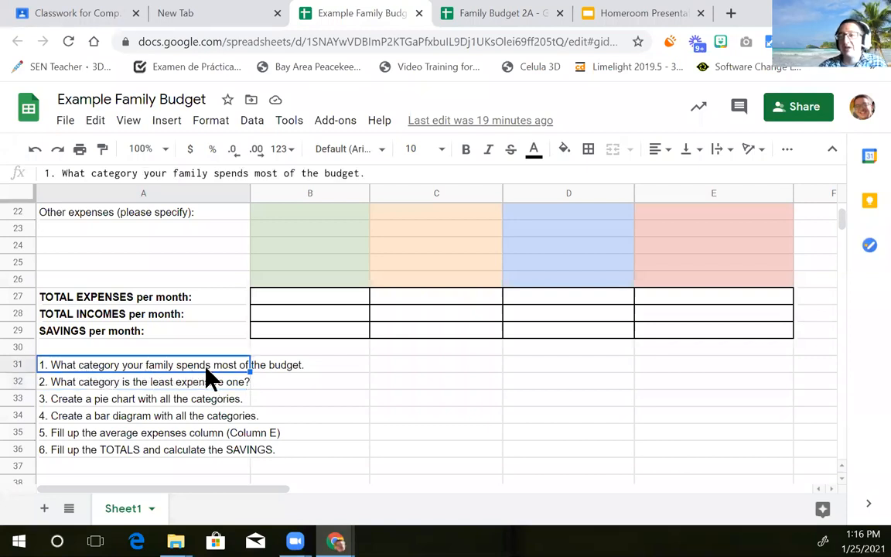
{"action": "left_click", "coordinate": [123, 384]}
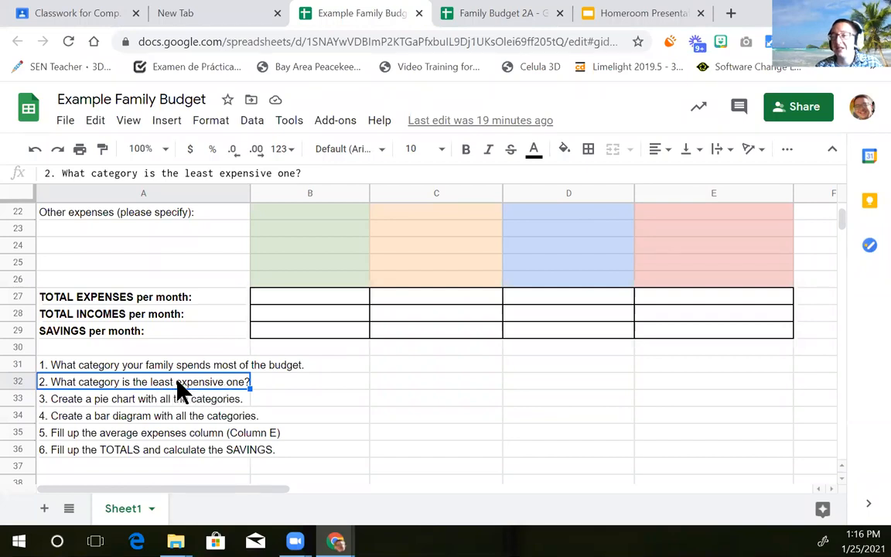
Step: Examine tasks 3 and 4, which ask for a pie chart and a bar diagram of all the categories
{"action": "left_click", "coordinate": [92, 399]}
{"action": "left_click", "coordinate": [90, 417]}
{"action": "left_click", "coordinate": [95, 402]}
{"action": "left_click", "coordinate": [95, 418]}
{"action": "left_click", "coordinate": [99, 402]}
{"action": "left_click", "coordinate": [99, 415]}
{"action": "left_click", "coordinate": [100, 403]}
{"action": "left_click", "coordinate": [103, 418]}
{"action": "left_click", "coordinate": [108, 399]}
{"action": "left_click", "coordinate": [107, 416]}
{"action": "left_click", "coordinate": [110, 399]}
{"action": "left_click", "coordinate": [107, 416]}
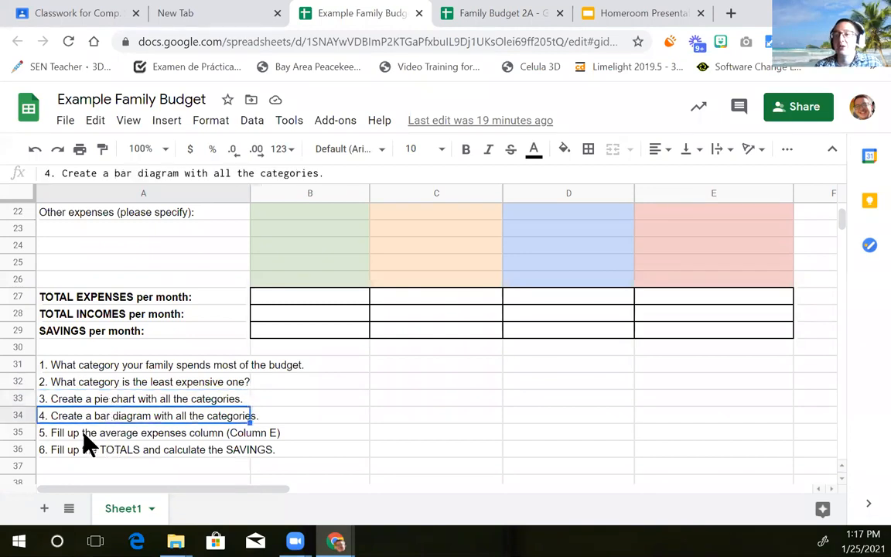
Step: Read tasks 5 and 6 about average expenses, totals and savings, comparing them with the expense table
{"action": "left_click", "coordinate": [85, 434]}
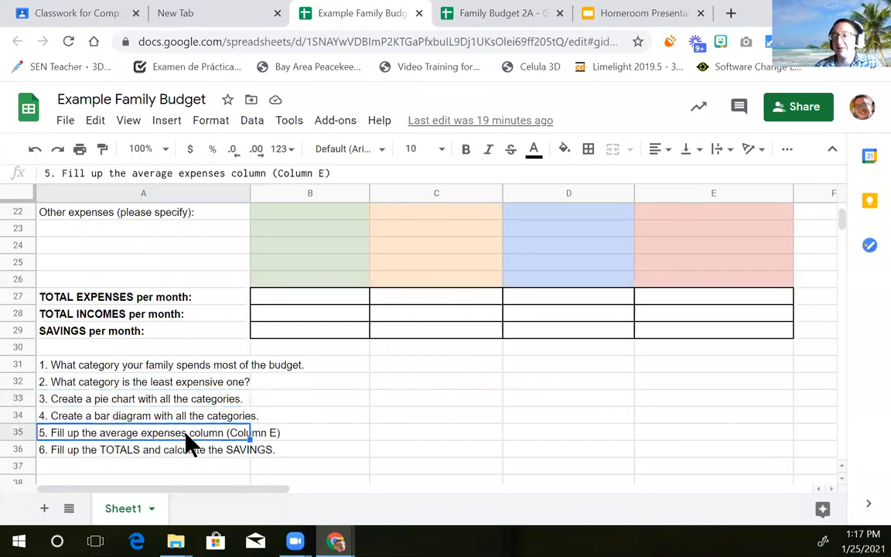
{"action": "scroll", "coordinate": [752, 374], "scroll_direction": "up", "scroll_amount": 10}
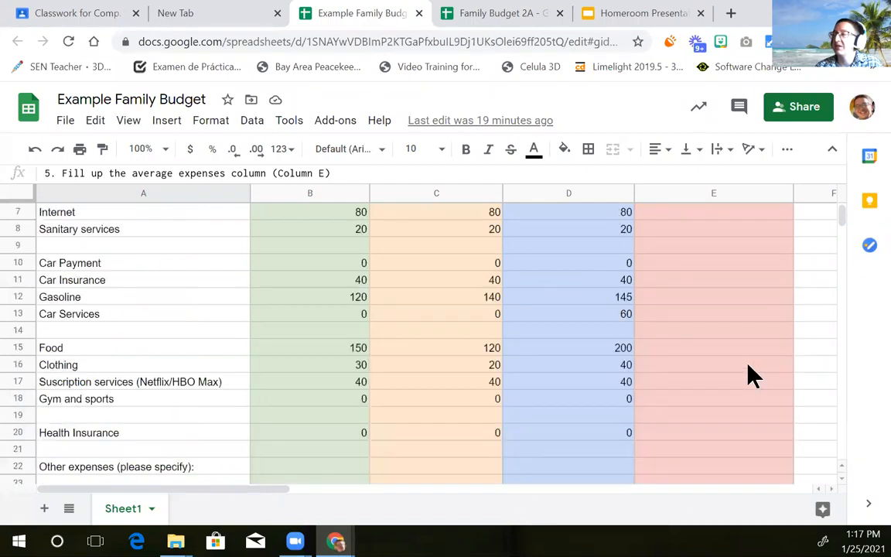
{"action": "scroll", "coordinate": [747, 248], "scroll_direction": "down", "scroll_amount": 10}
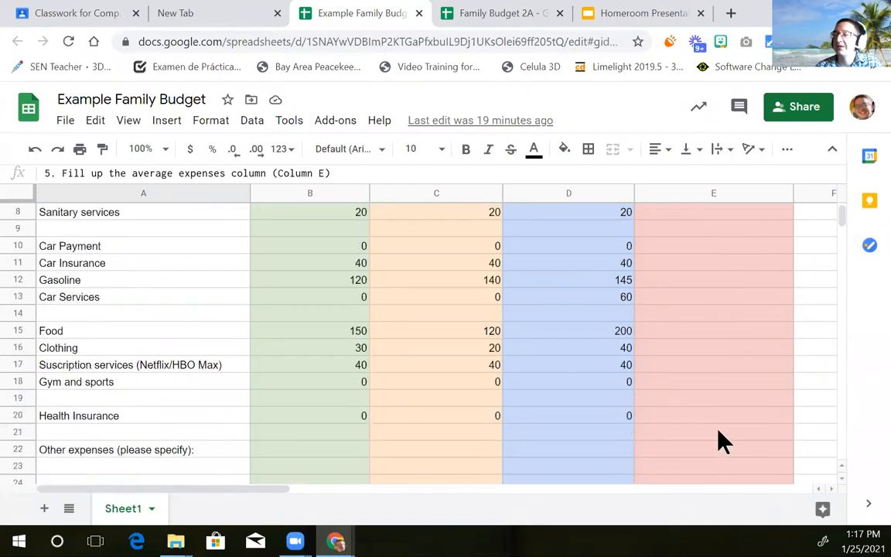
{"action": "left_click", "coordinate": [104, 300]}
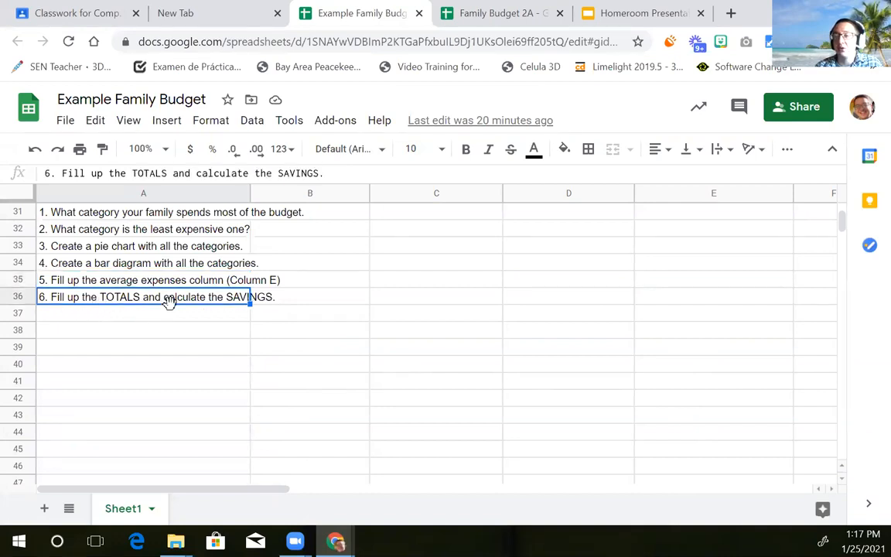
{"action": "scroll", "coordinate": [397, 379], "scroll_direction": "up", "scroll_amount": 10}
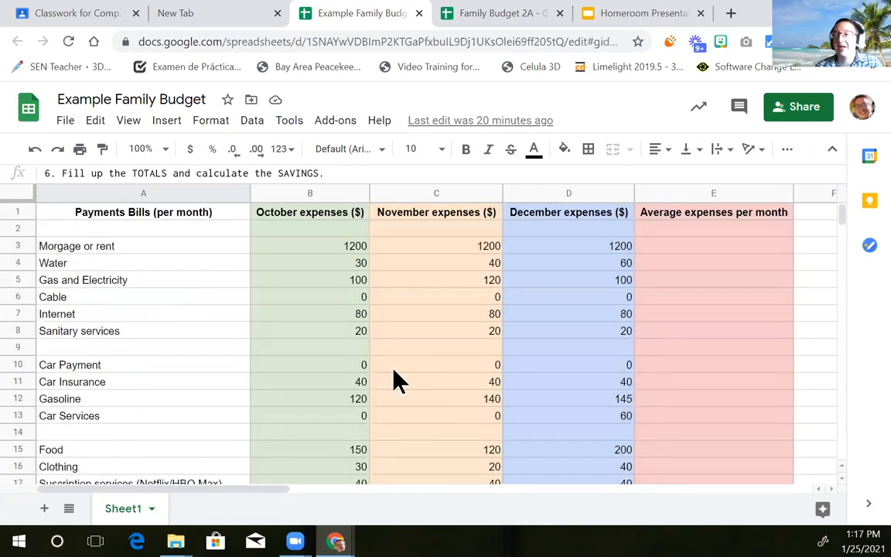
{"action": "scroll", "coordinate": [396, 379], "scroll_direction": "down", "scroll_amount": 7}
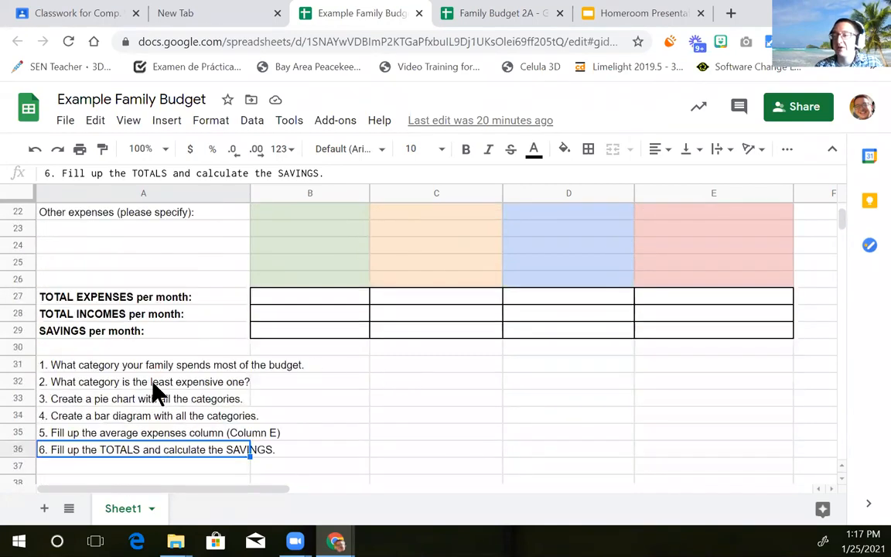
{"action": "scroll", "coordinate": [501, 422], "scroll_direction": "up", "scroll_amount": 7}
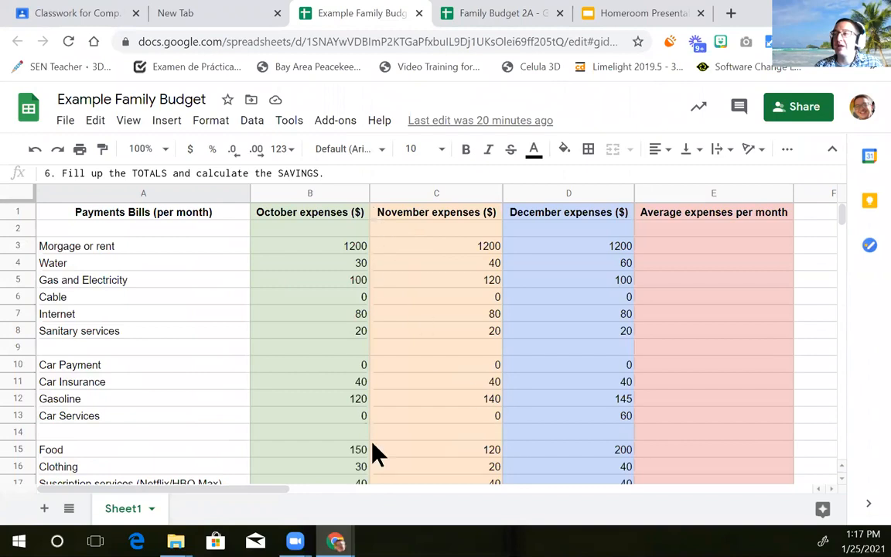
{"action": "scroll", "coordinate": [549, 453], "scroll_direction": "down", "scroll_amount": 7}
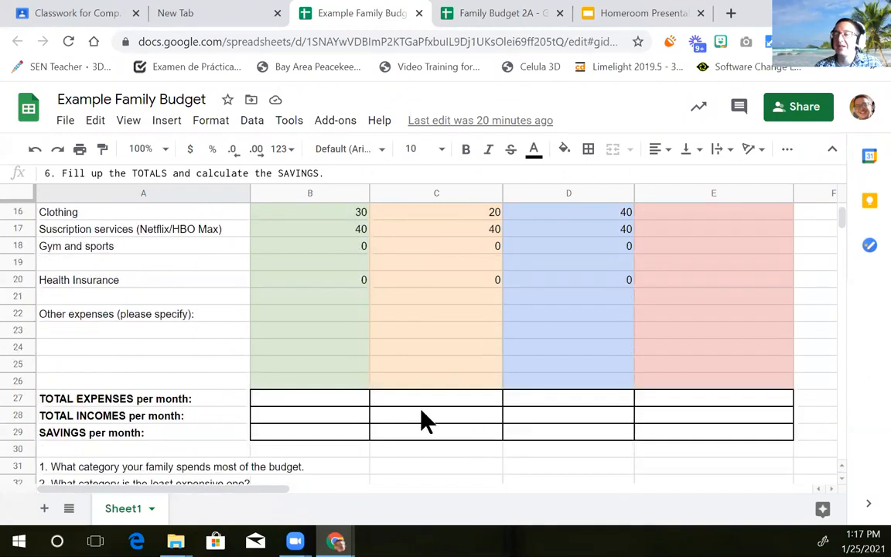
Step: Go over tasks 3 to 6 again, from the pie chart to the totals and savings
{"action": "left_click", "coordinate": [82, 384]}
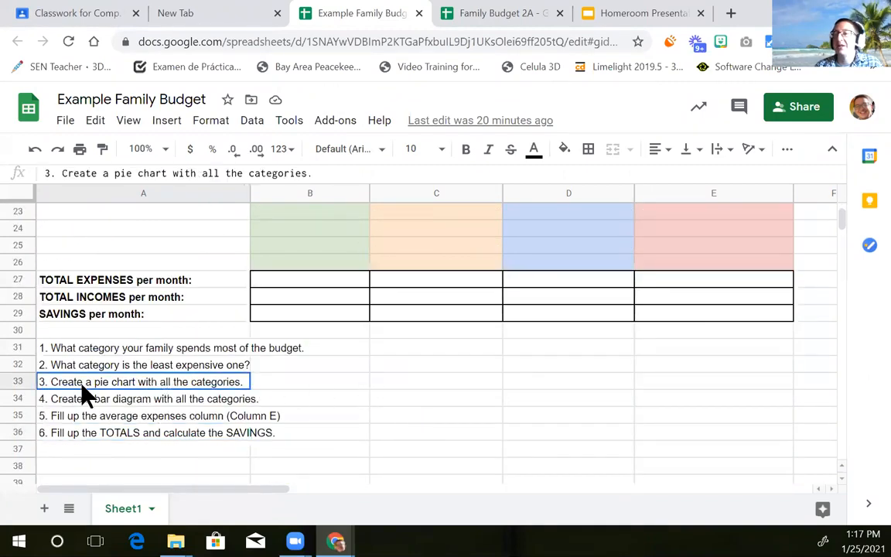
{"action": "left_click", "coordinate": [82, 396]}
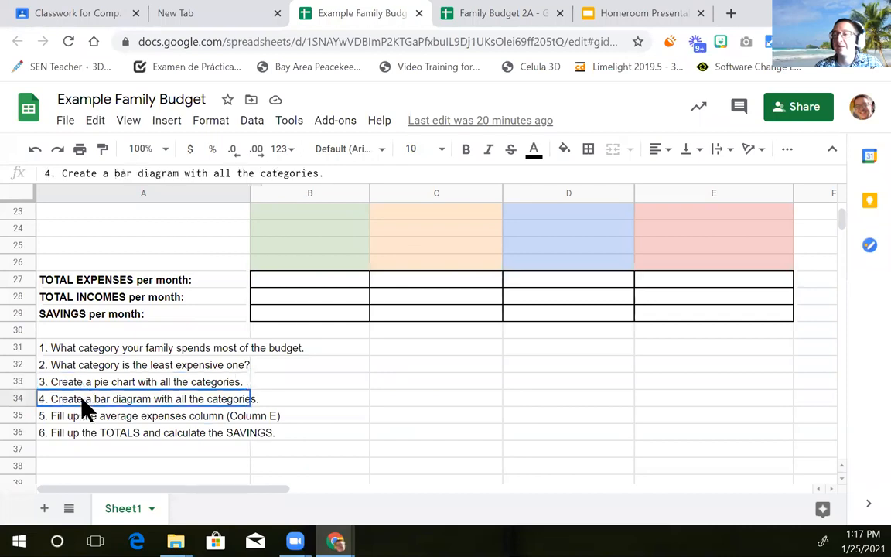
{"action": "left_click", "coordinate": [112, 419]}
{"action": "left_click", "coordinate": [114, 435]}
{"action": "left_click", "coordinate": [120, 420]}
{"action": "left_click", "coordinate": [116, 435]}
{"action": "left_click", "coordinate": [126, 422]}
{"action": "left_click", "coordinate": [128, 432]}
{"action": "left_click", "coordinate": [130, 416]}
{"action": "left_click", "coordinate": [133, 383]}
{"action": "left_click", "coordinate": [132, 398]}
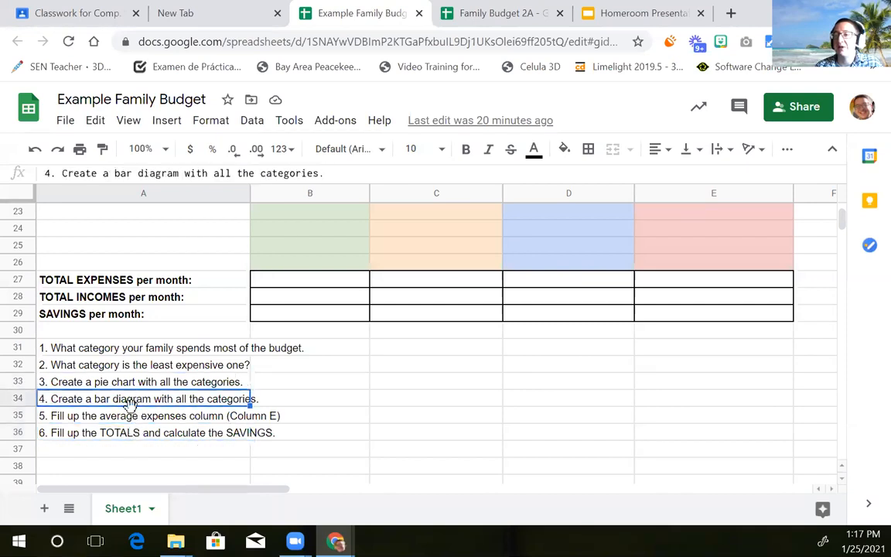
{"action": "left_click", "coordinate": [131, 414]}
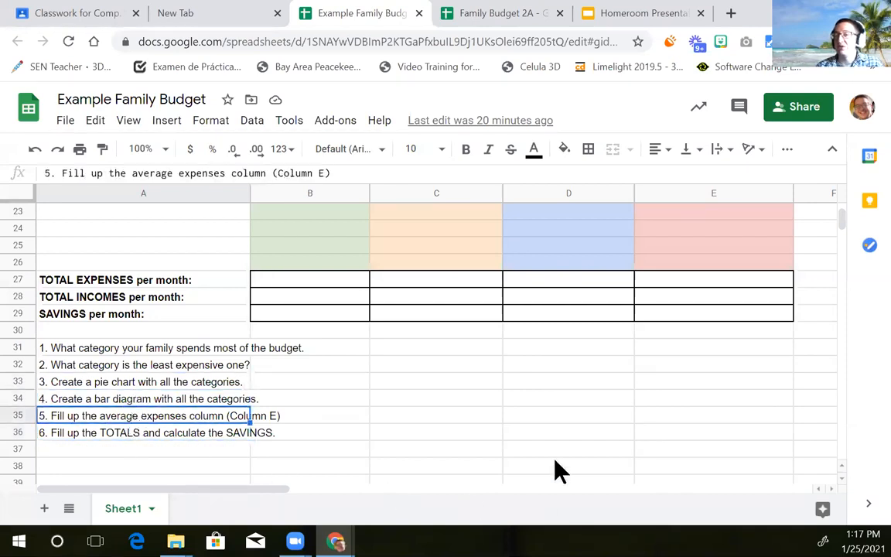
Step: Go through the mortgage or rent entries for October, November and December beside the average expenses column
{"action": "scroll", "coordinate": [560, 471], "scroll_direction": "up", "scroll_amount": 5}
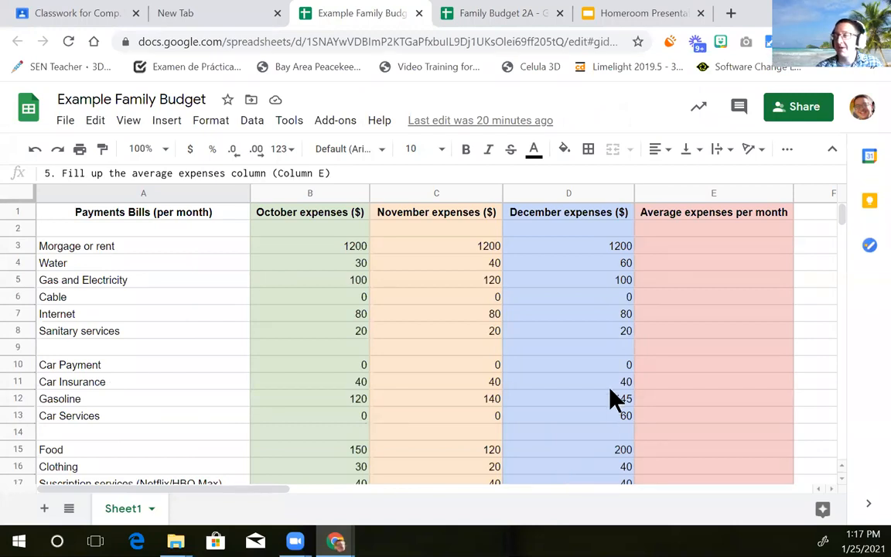
{"action": "left_click", "coordinate": [699, 247]}
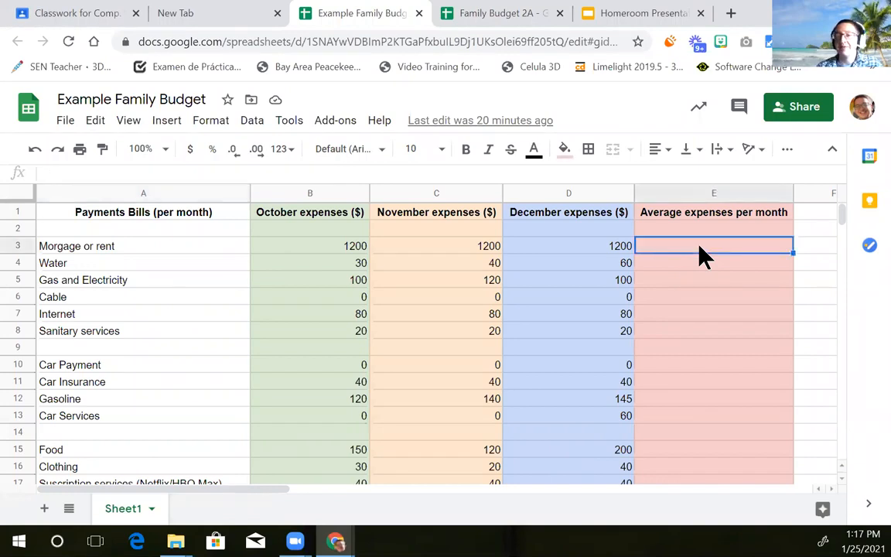
{"action": "key", "text": "Left"}
{"action": "key", "text": "Left"}
{"action": "key", "text": "Left"}
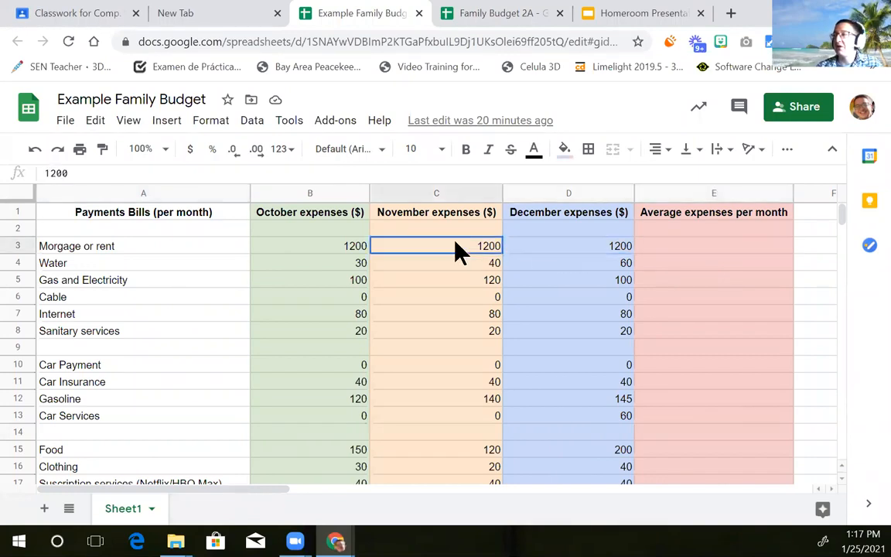
{"action": "key", "text": "Right"}
{"action": "key", "text": "Right"}
{"action": "key", "text": "Left"}
{"action": "key", "text": "Left"}
{"action": "key", "text": "Right"}
{"action": "key", "text": "Right"}
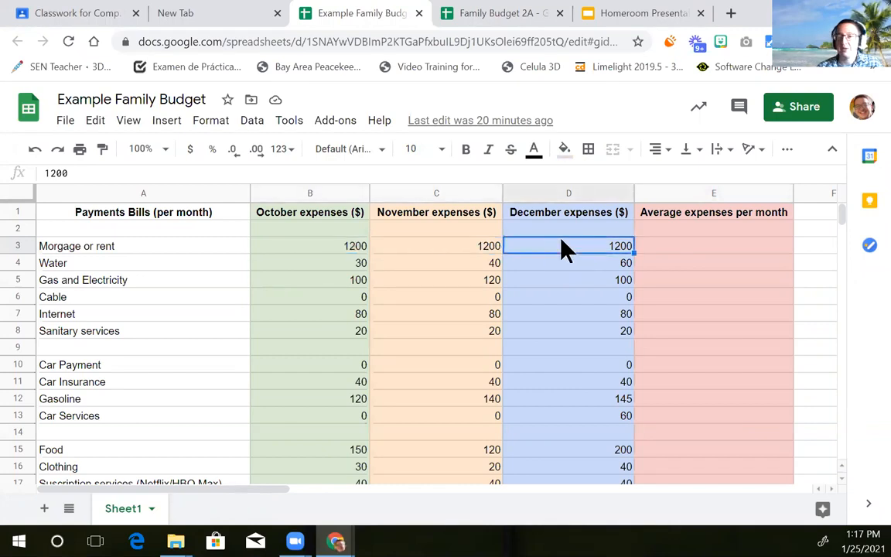
Step: Enter the formula =AVERAGE(B3:D3) in cell E3 to calculate the average mortgage or rent expense
{"action": "key", "text": "Right"}
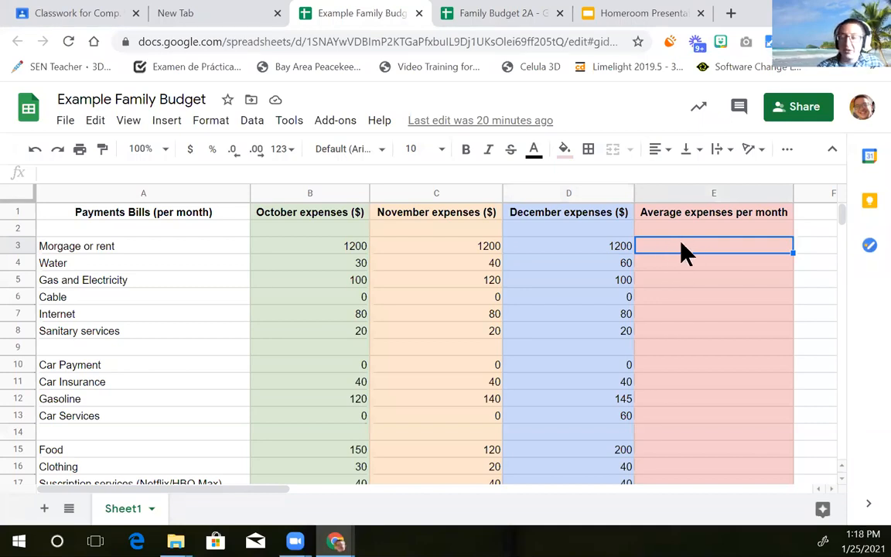
{"action": "type", "text": "+"}
{"action": "key", "text": "BackSpace"}
{"action": "type", "text": "="}
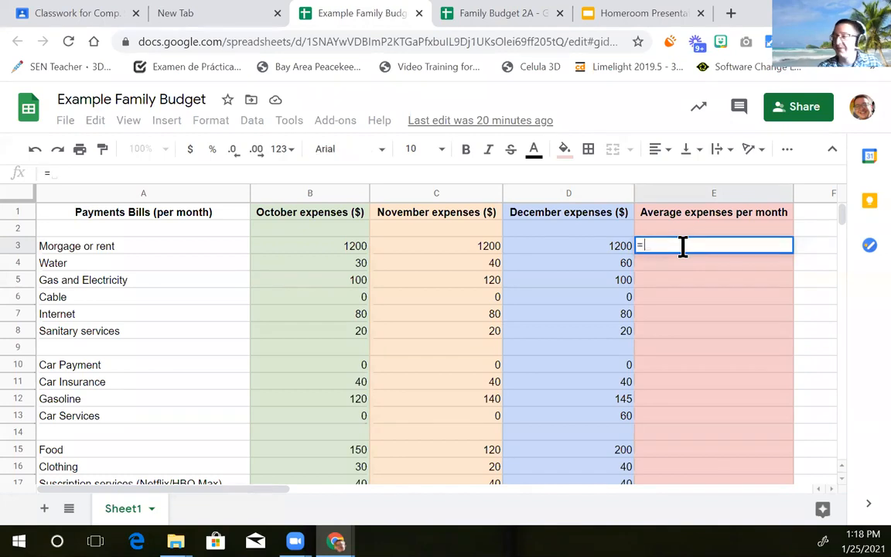
{"action": "type", "text": "ave"}
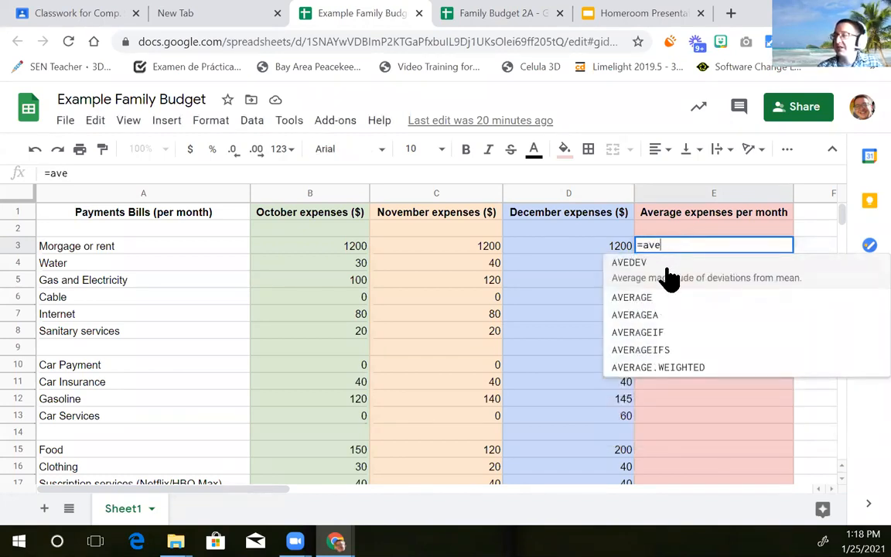
{"action": "left_click", "coordinate": [653, 302]}
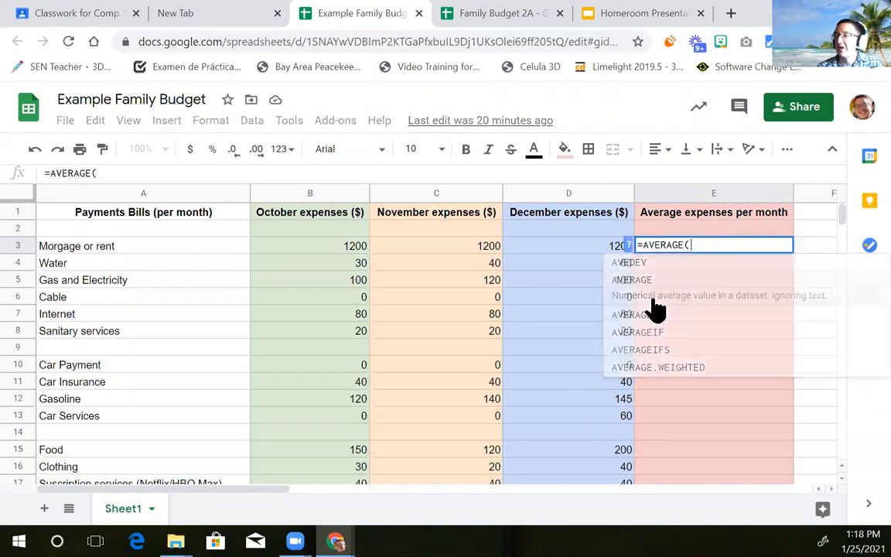
{"action": "left_click_drag", "start_coordinate": [317, 246], "coordinate": [571, 254]}
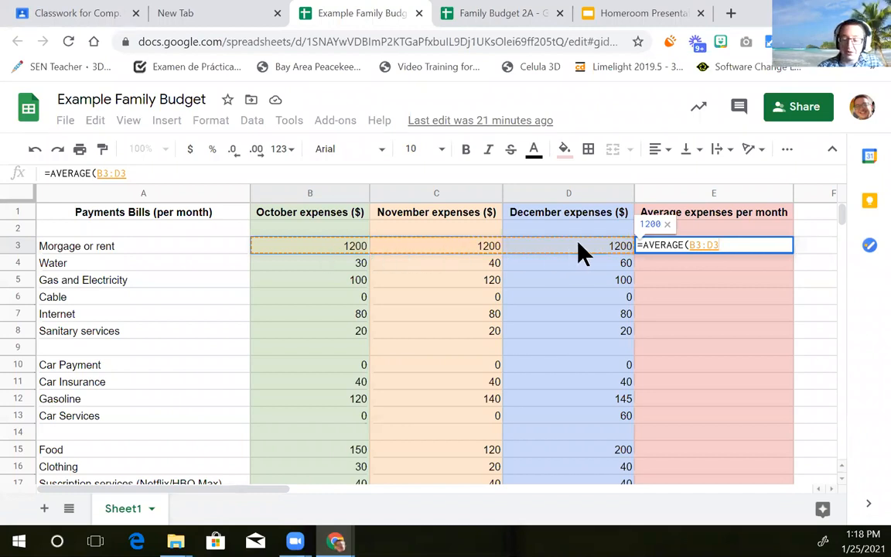
{"action": "type", "text": ")"}
{"action": "key", "text": "Return"}
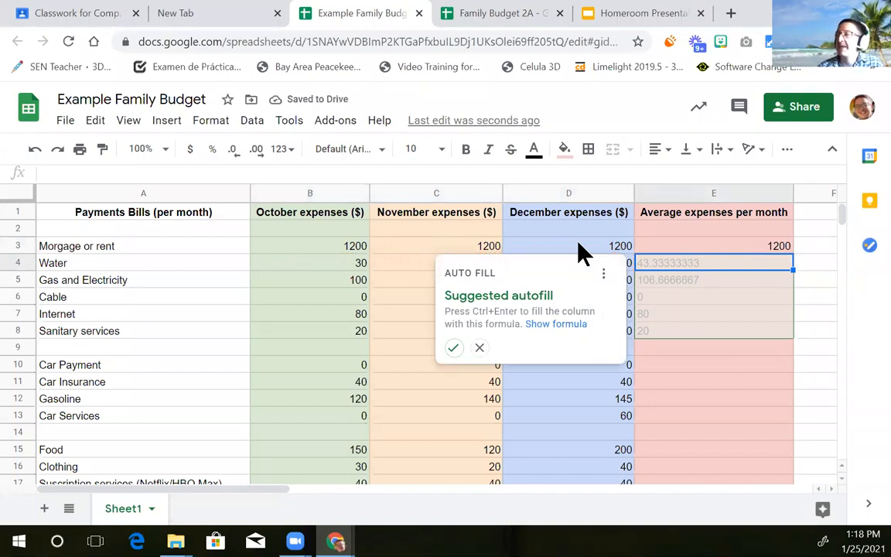
Step: Accept the suggested autofill of the averages from water through sanitary services, and select the sanitary services average in E8
{"action": "left_click", "coordinate": [453, 349]}
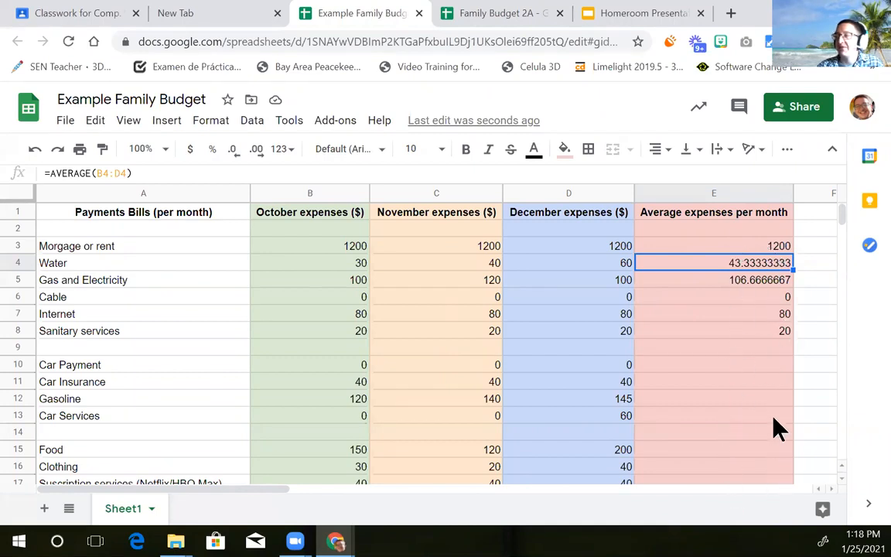
{"action": "left_click", "coordinate": [787, 337]}
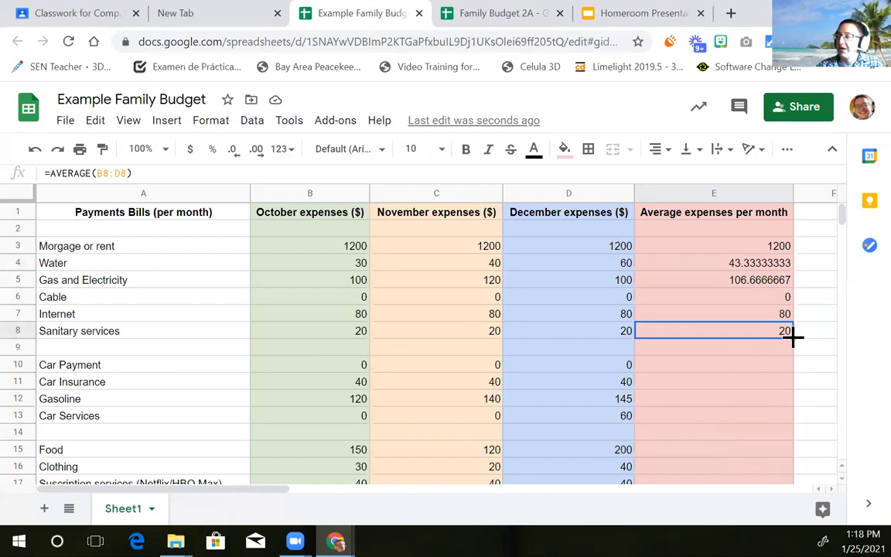
Step: Fill the average formula down from E8 through the health insurance row in E20
{"action": "left_click_drag", "start_coordinate": [792, 337], "coordinate": [771, 298]}
{"action": "scroll", "coordinate": [727, 410], "scroll_direction": "up", "scroll_amount": 5}
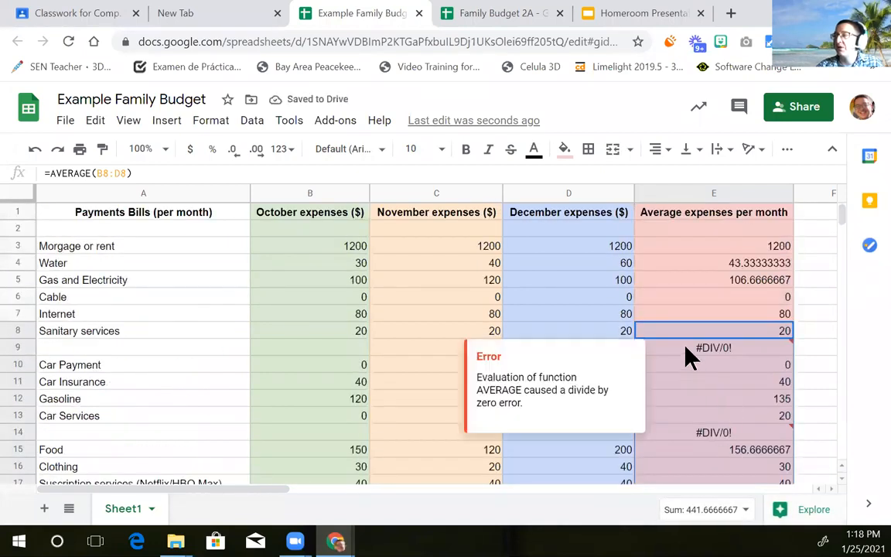
Step: Clear the average formulas from the blank separator rows in cells E9, E14 and E19
{"action": "left_click", "coordinate": [685, 352]}
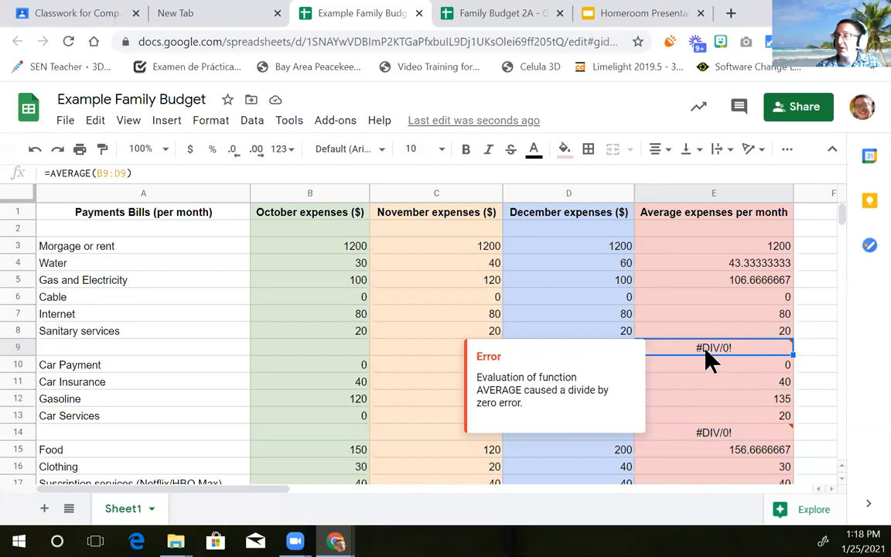
{"action": "left_click_drag", "start_coordinate": [173, 171], "coordinate": [11, 178]}
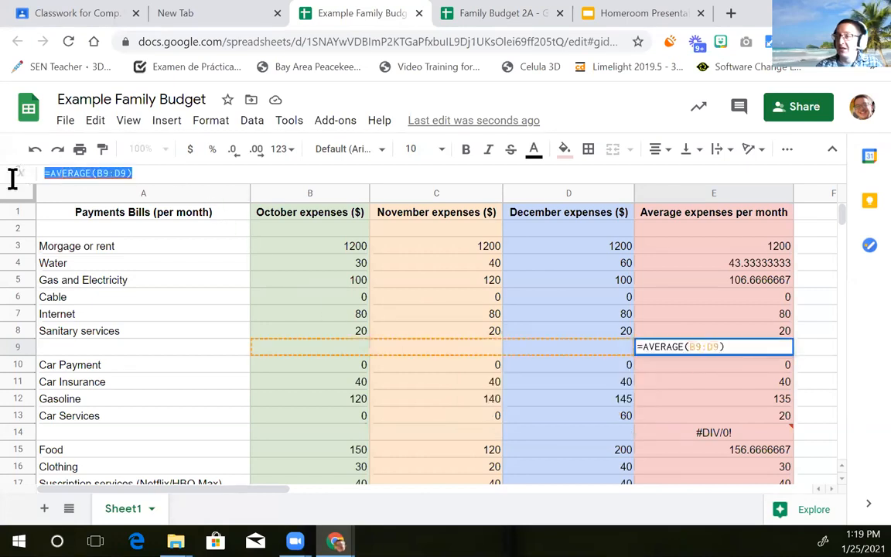
{"action": "key", "text": "Escape"}
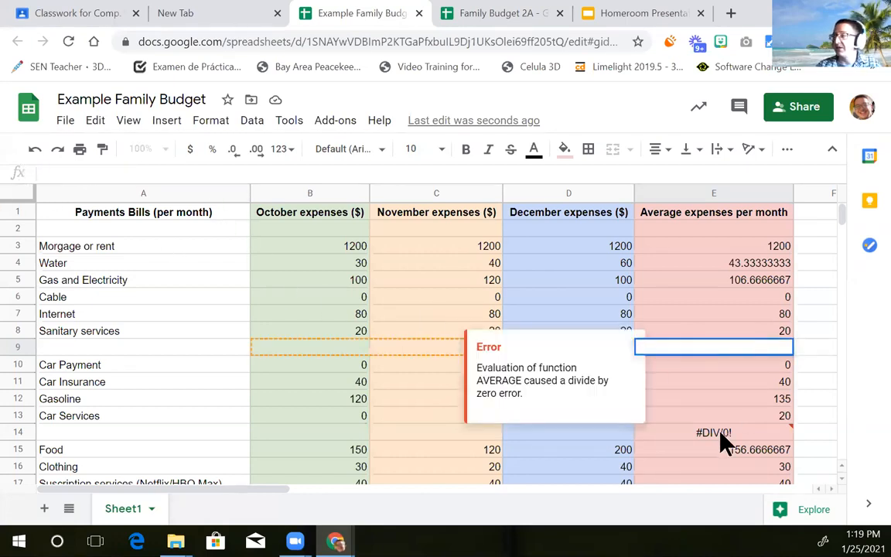
{"action": "left_click", "coordinate": [693, 433]}
{"action": "left_click_drag", "start_coordinate": [206, 174], "coordinate": [11, 172]}
{"action": "key", "text": "BackSpace"}
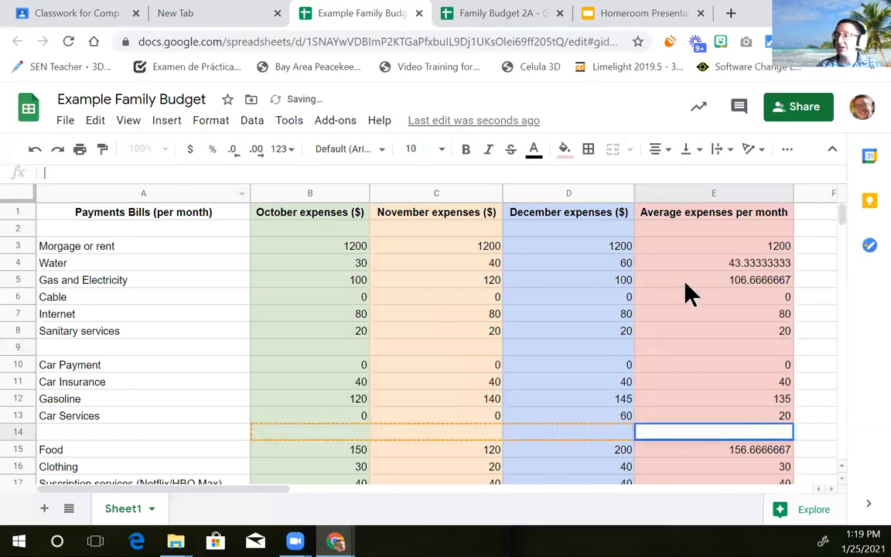
{"action": "scroll", "coordinate": [739, 328], "scroll_direction": "down", "scroll_amount": 5}
{"action": "left_click", "coordinate": [723, 265]}
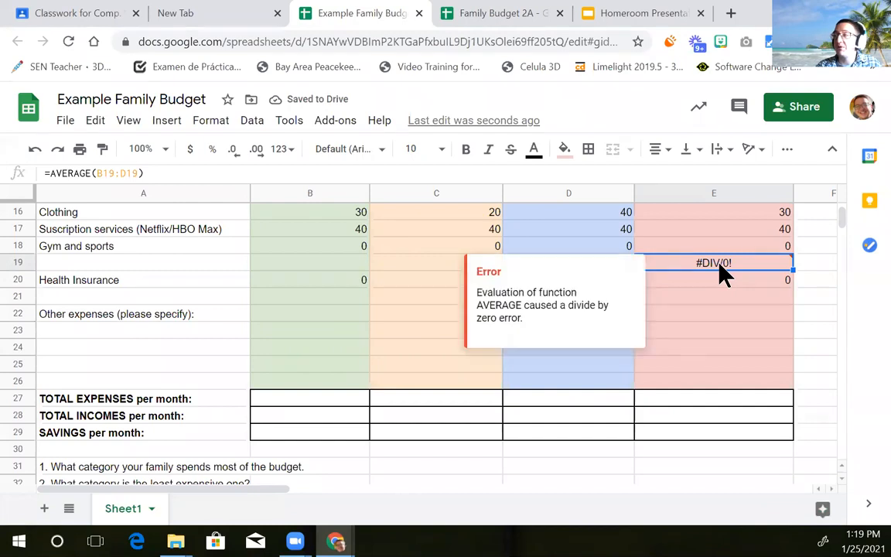
{"action": "left_click_drag", "start_coordinate": [147, 173], "coordinate": [16, 180]}
{"action": "key", "text": "BackSpace"}
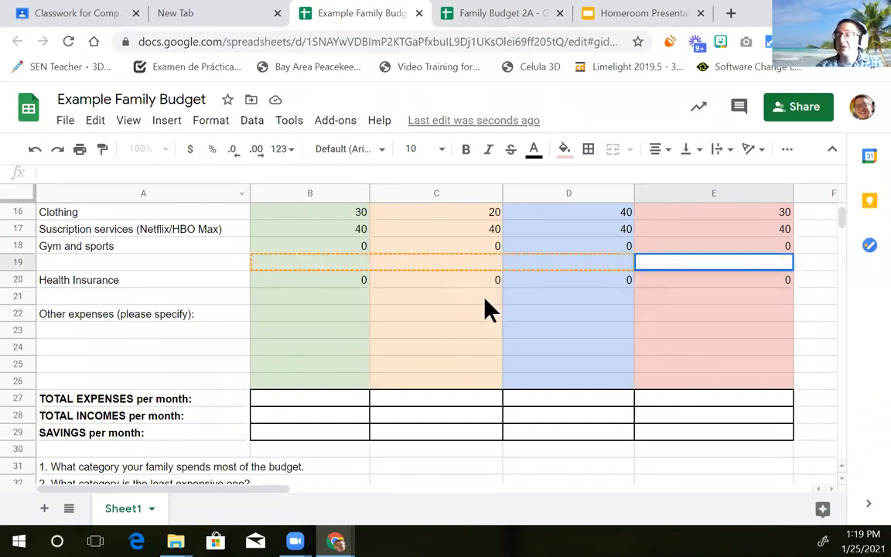
{"action": "scroll", "coordinate": [700, 351], "scroll_direction": "up", "scroll_amount": 5}
{"action": "left_click", "coordinate": [704, 330]}
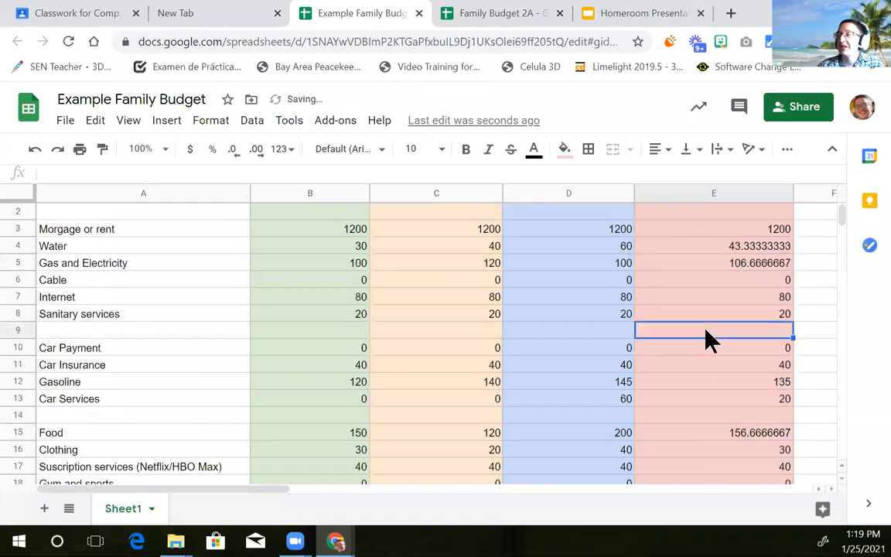
{"action": "scroll", "coordinate": [693, 387], "scroll_direction": "up", "scroll_amount": 1}
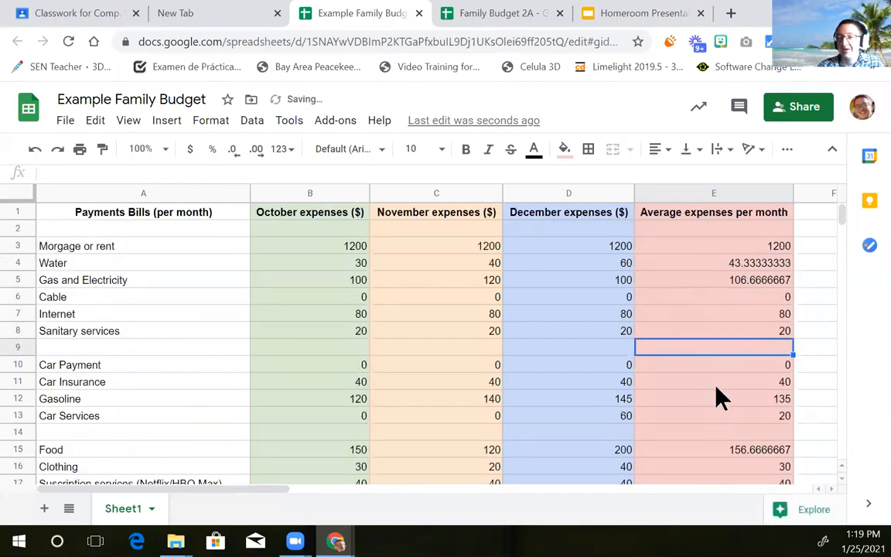
Step: Check task 3 about the pie chart, and select the expense categories in A3:A20 together with their averages in E3:E20
{"action": "scroll", "coordinate": [719, 398], "scroll_direction": "down", "scroll_amount": 7}
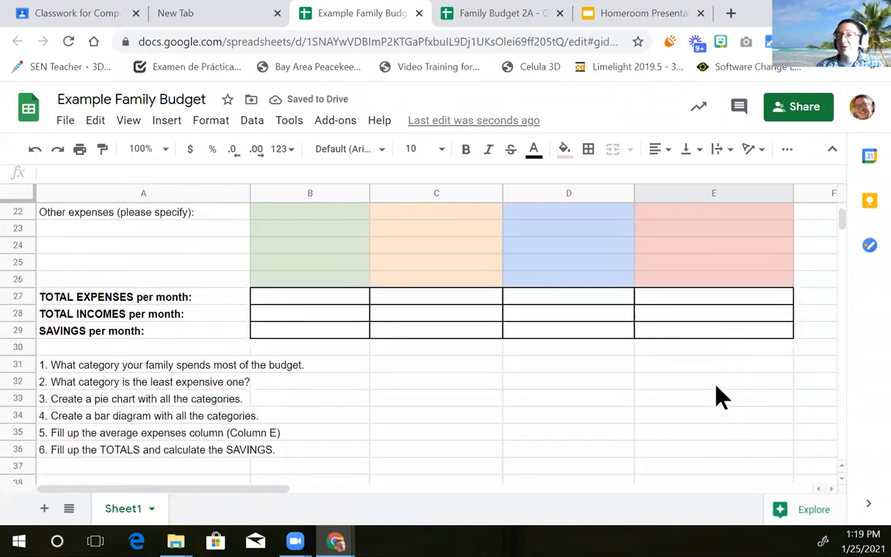
{"action": "left_click", "coordinate": [76, 399]}
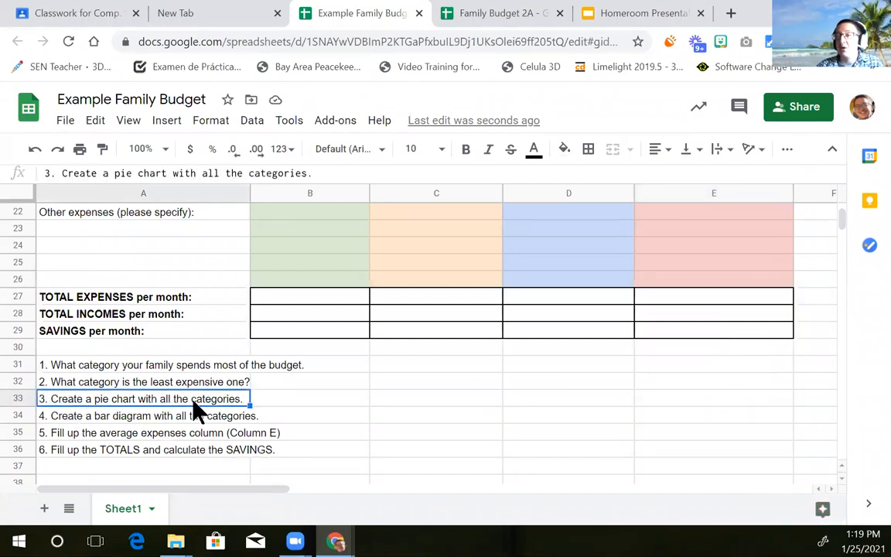
{"action": "scroll", "coordinate": [667, 448], "scroll_direction": "up", "scroll_amount": 7}
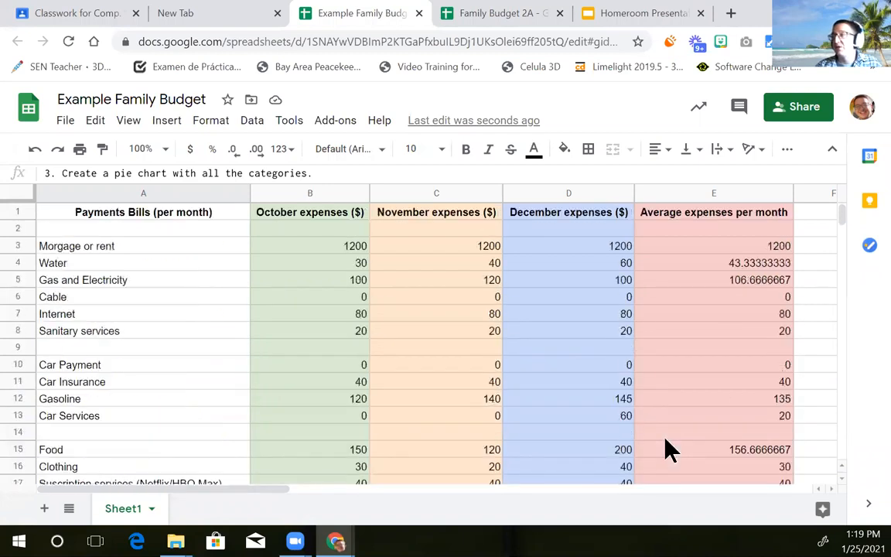
{"action": "left_click", "coordinate": [723, 254]}
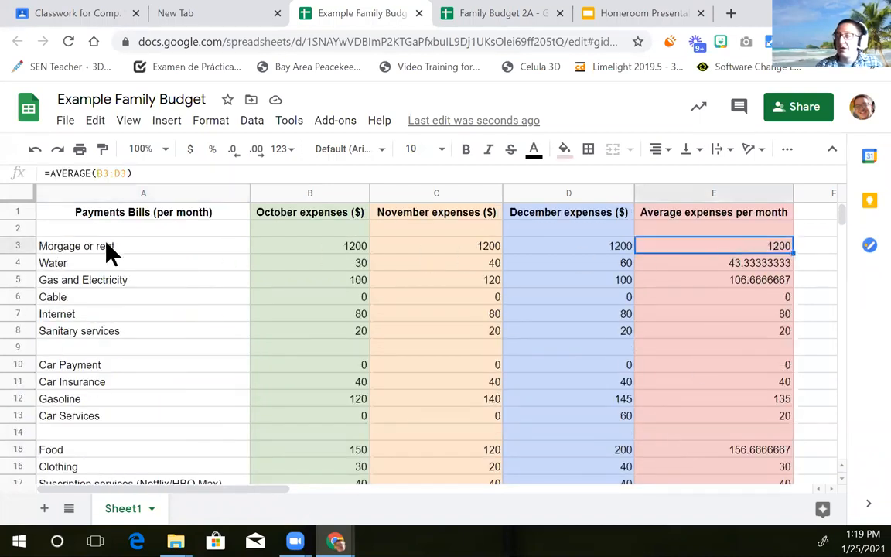
{"action": "left_click", "coordinate": [85, 249]}
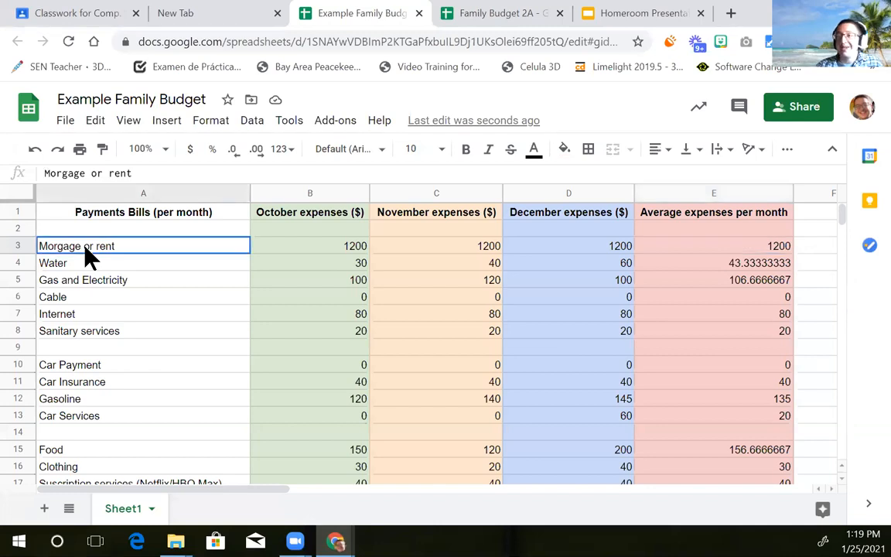
{"action": "mouse_move", "coordinate": [85, 251]}
{"action": "left_mouse_down"}
{"action": "mouse_move", "coordinate": [91, 505]}
{"action": "mouse_move", "coordinate": [106, 375]}
{"action": "left_mouse_up"}
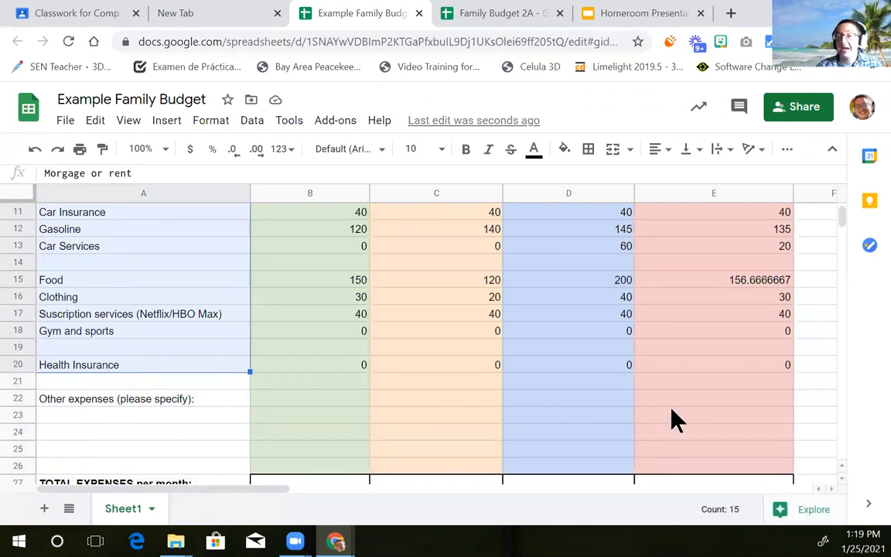
{"action": "scroll", "coordinate": [672, 418], "scroll_direction": "up", "scroll_amount": 3}
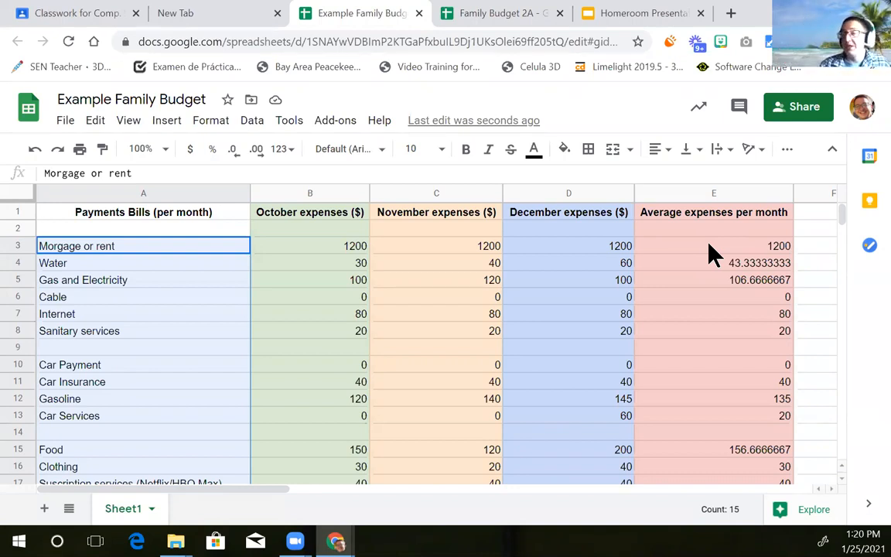
{"action": "mouse_move", "coordinate": [712, 254]}
{"action": "left_mouse_down"}
{"action": "mouse_move", "coordinate": [692, 497]}
{"action": "mouse_move", "coordinate": [696, 458]}
{"action": "left_mouse_up"}
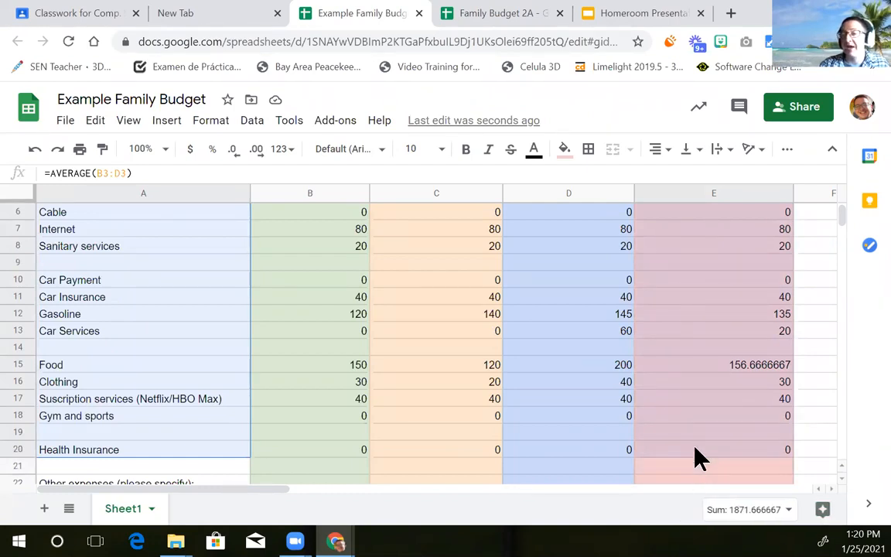
{"action": "left_click_drag", "start_coordinate": [696, 458], "coordinate": [696, 458]}
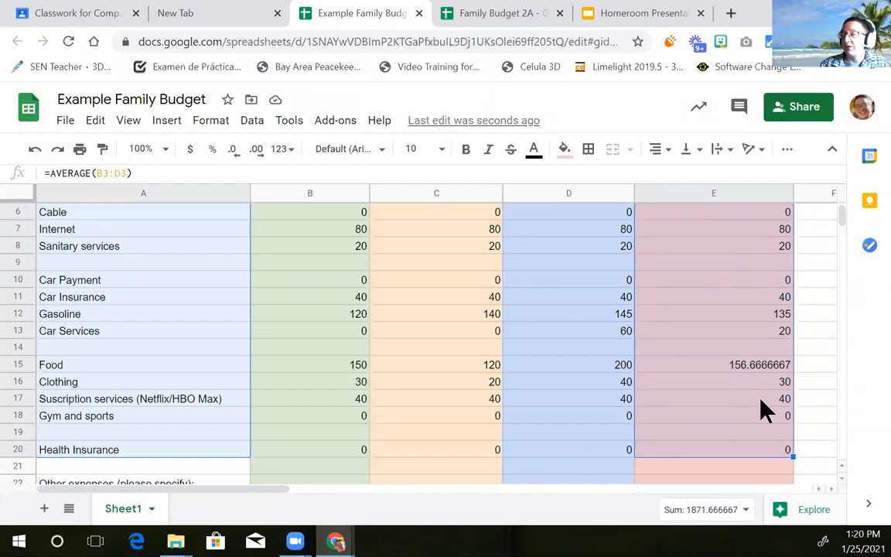
{"action": "scroll", "coordinate": [164, 348], "scroll_direction": "up", "scroll_amount": 2}
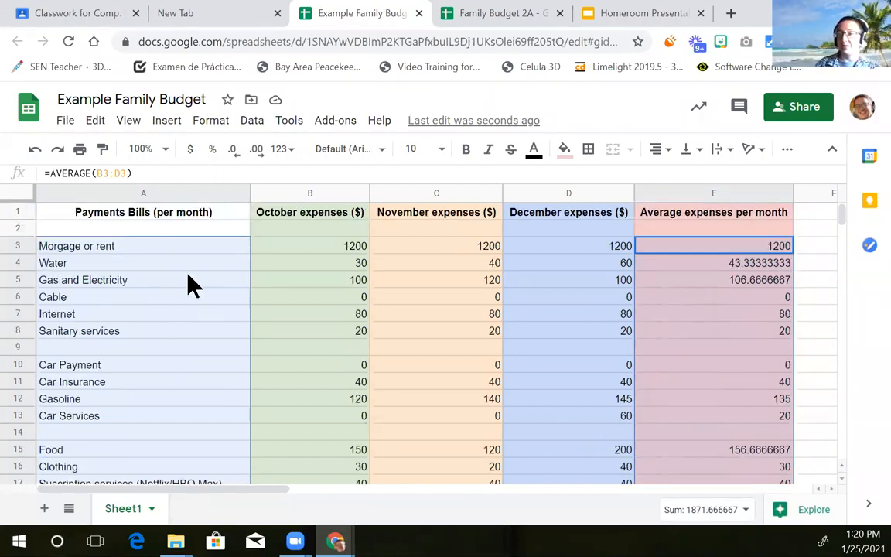
{"action": "scroll", "coordinate": [781, 357], "scroll_direction": "down", "scroll_amount": 1}
{"action": "scroll", "coordinate": [734, 295], "scroll_direction": "up", "scroll_amount": 1}
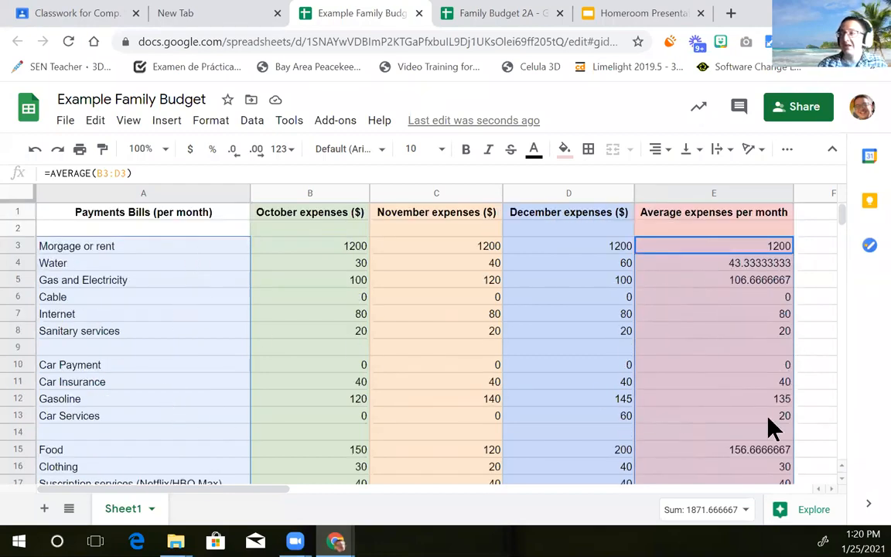
Step: Insert a pie chart of the selected categories and average expenses, and remove it from the sheet
{"action": "left_click", "coordinate": [167, 122]}
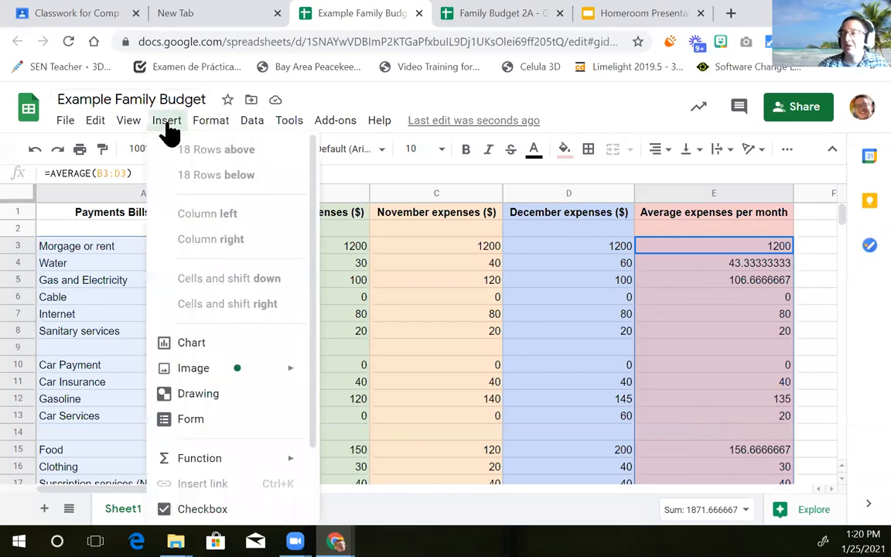
{"action": "left_click", "coordinate": [199, 352]}
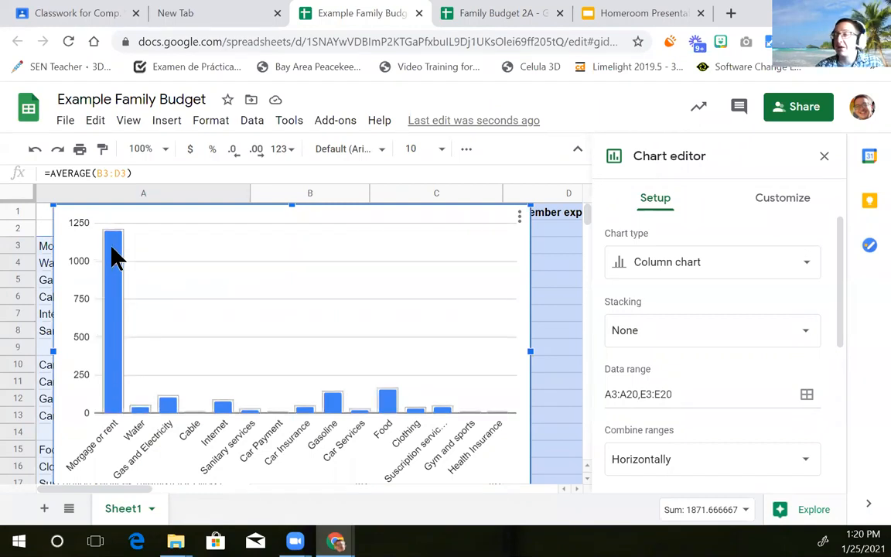
{"action": "left_click", "coordinate": [723, 272]}
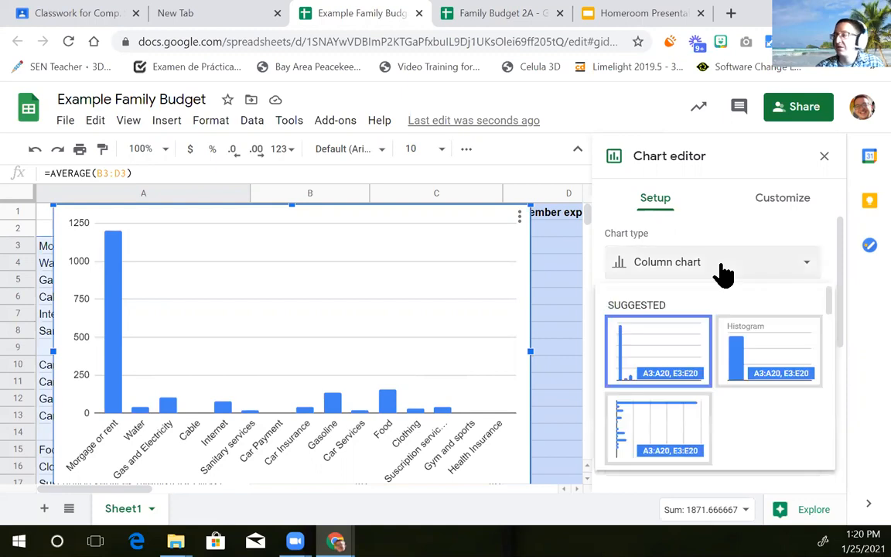
{"action": "scroll", "coordinate": [731, 340], "scroll_direction": "down", "scroll_amount": 6}
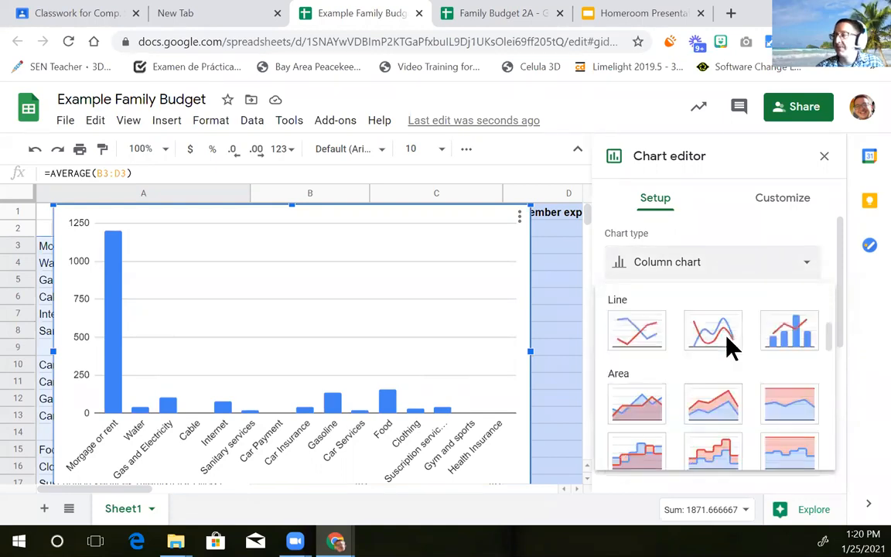
{"action": "scroll", "coordinate": [727, 349], "scroll_direction": "down", "scroll_amount": 2}
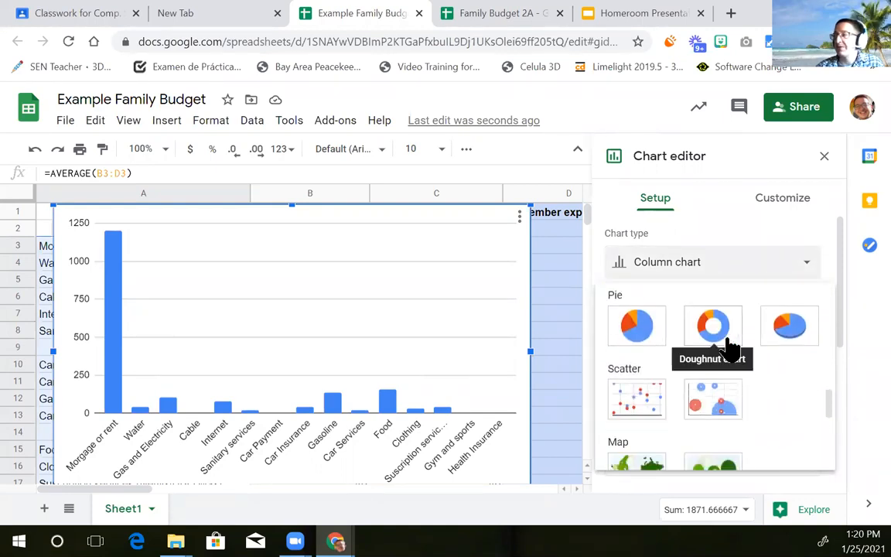
{"action": "left_click", "coordinate": [639, 328]}
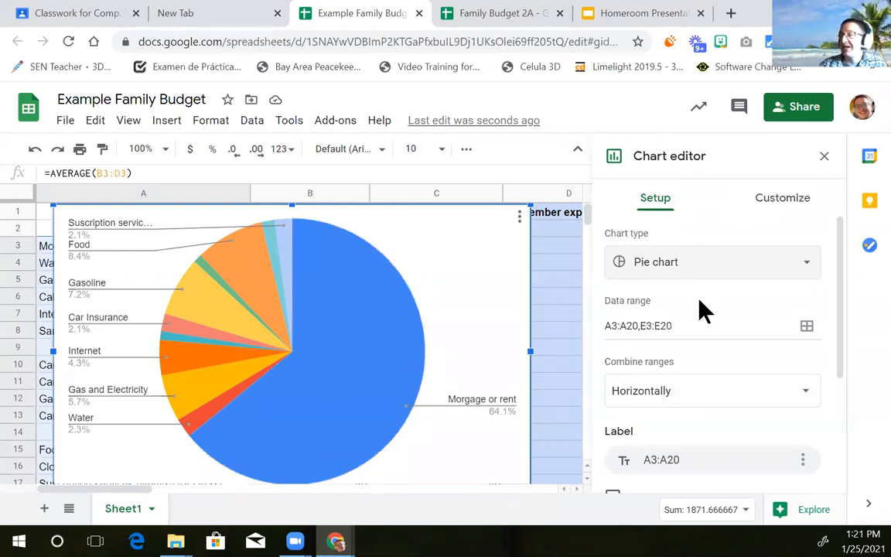
{"action": "left_click", "coordinate": [823, 155]}
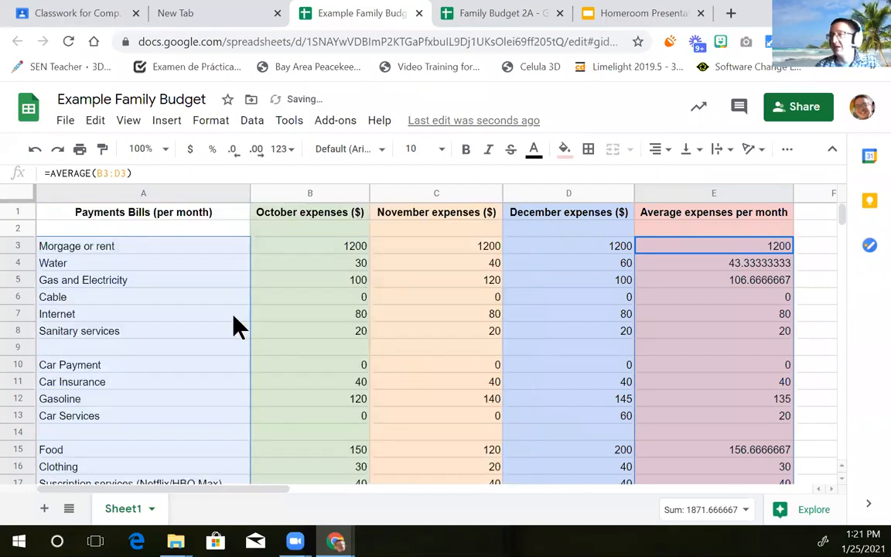
Step: Select the categories in A3:A20 with the averages in E3:E20 again and insert a column chart from them
{"action": "left_click", "coordinate": [143, 229]}
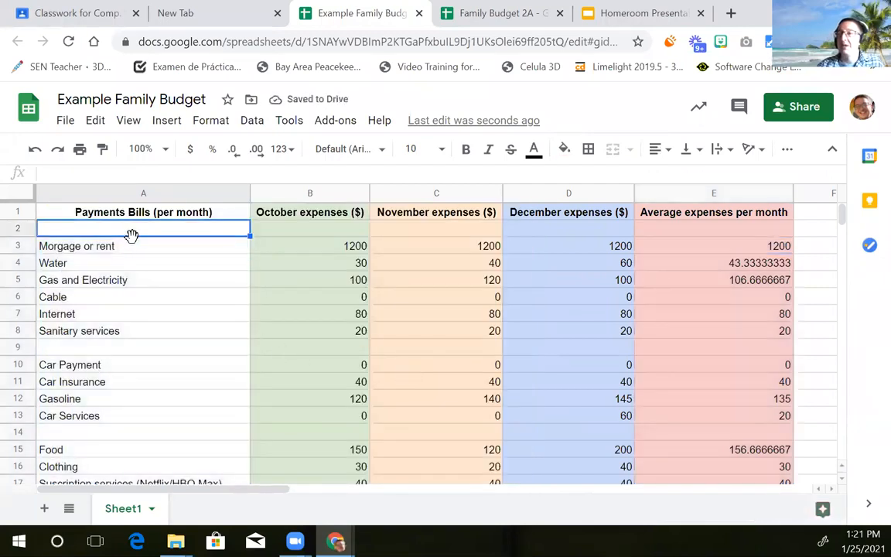
{"action": "left_click", "coordinate": [123, 246]}
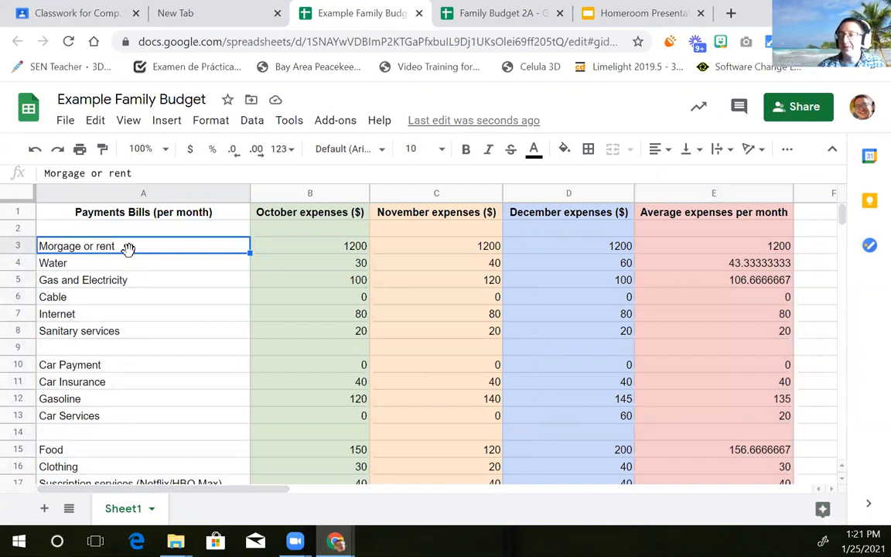
{"action": "left_click_drag", "start_coordinate": [129, 252], "coordinate": [138, 391]}
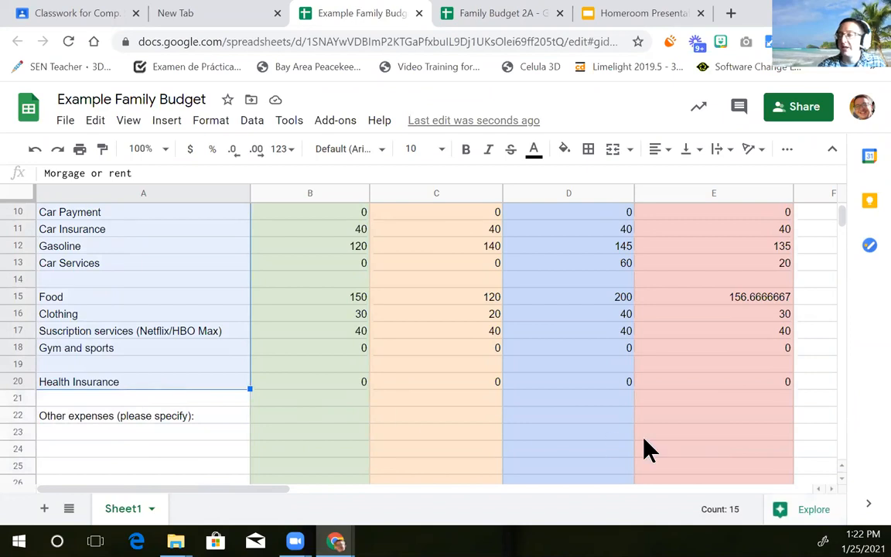
{"action": "scroll", "coordinate": [642, 439], "scroll_direction": "up", "scroll_amount": 3}
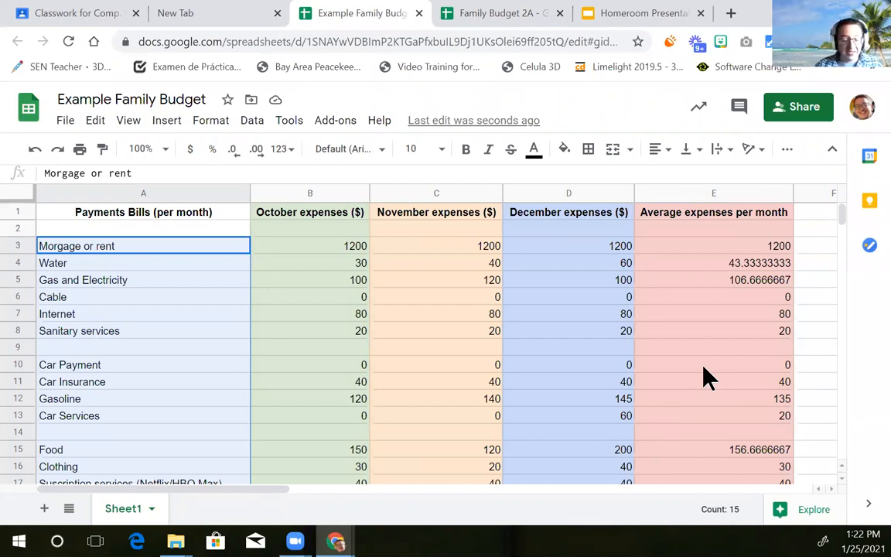
{"action": "left_click", "coordinate": [733, 247]}
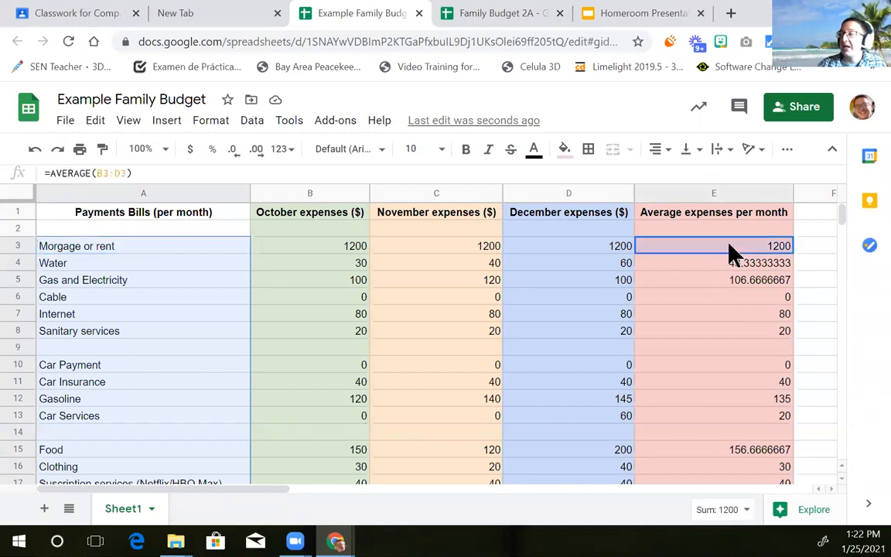
{"action": "left_click_drag", "start_coordinate": [734, 251], "coordinate": [696, 411]}
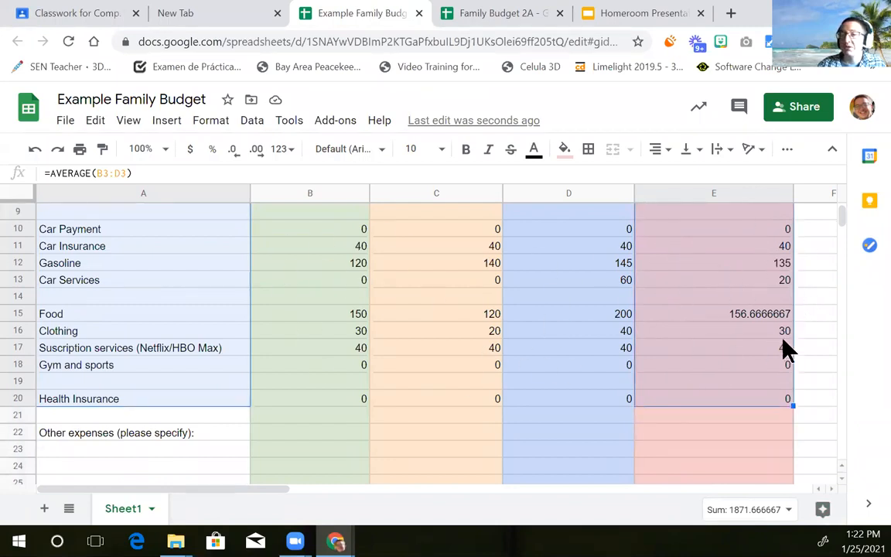
{"action": "left_click", "coordinate": [164, 122]}
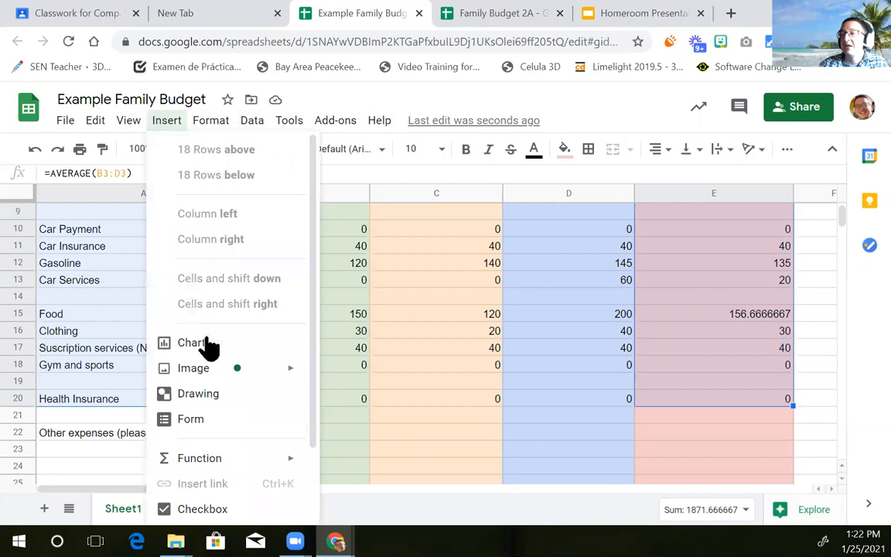
{"action": "key", "text": "Escape"}
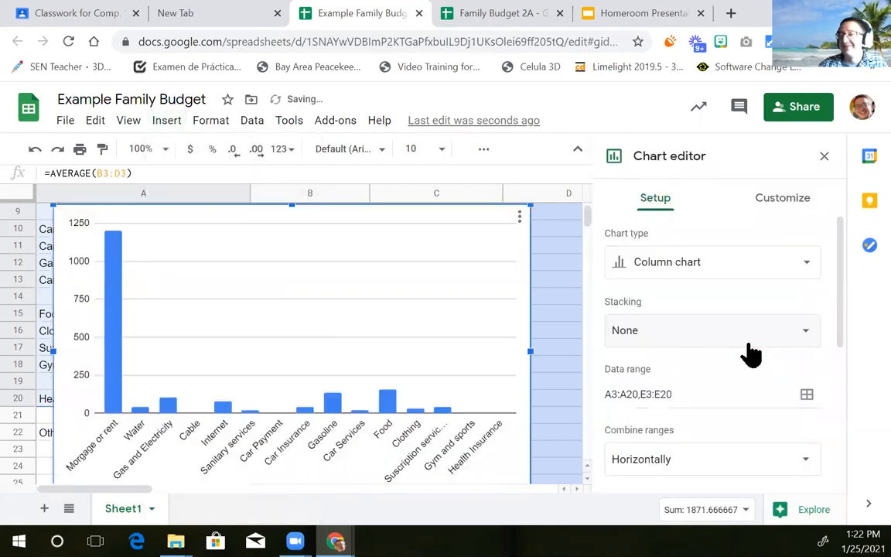
Step: Change the column chart of average expenses to a pie chart and close the chart editor
{"action": "left_click", "coordinate": [700, 267]}
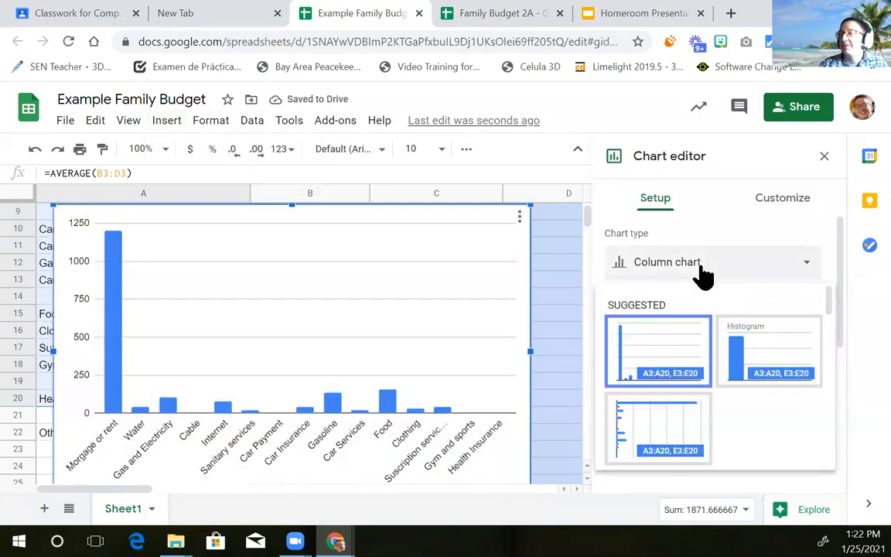
{"action": "scroll", "coordinate": [688, 396], "scroll_direction": "down", "scroll_amount": 10}
{"action": "scroll", "coordinate": [690, 395], "scroll_direction": "down", "scroll_amount": 2}
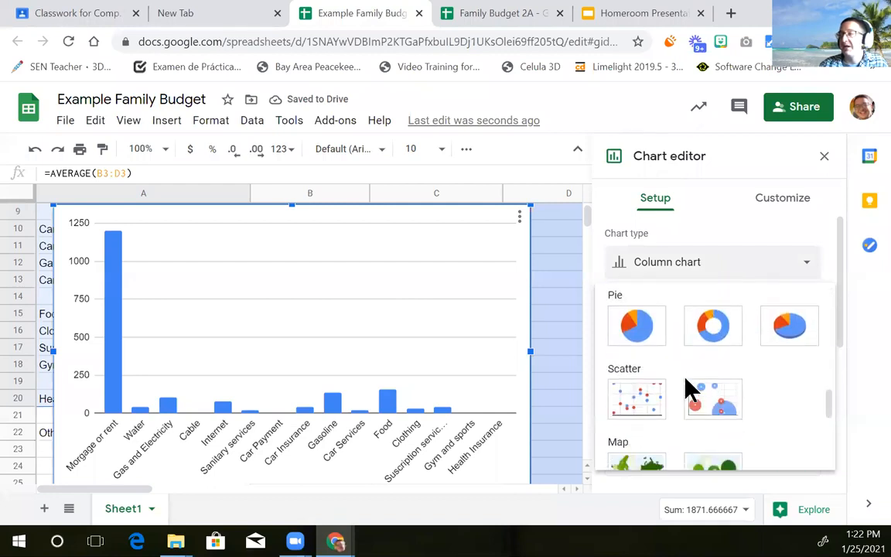
{"action": "left_click", "coordinate": [638, 329]}
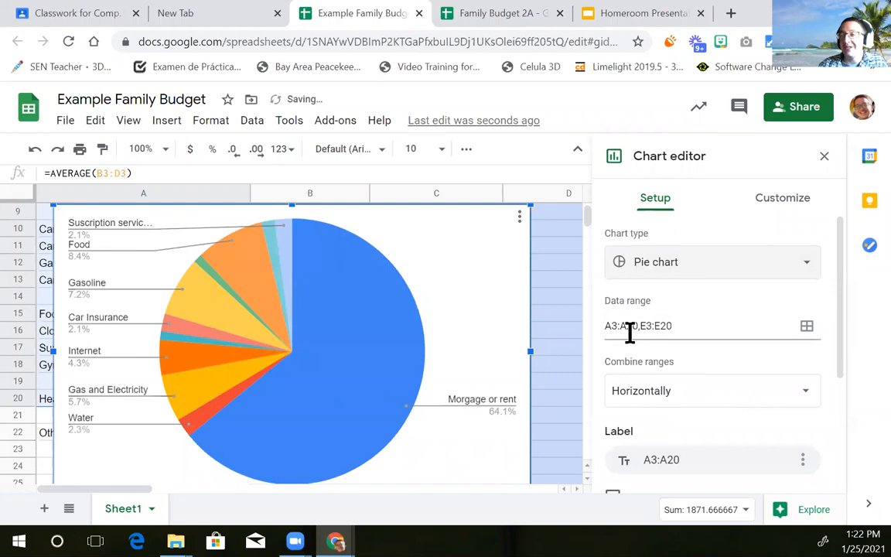
{"action": "left_click", "coordinate": [824, 157]}
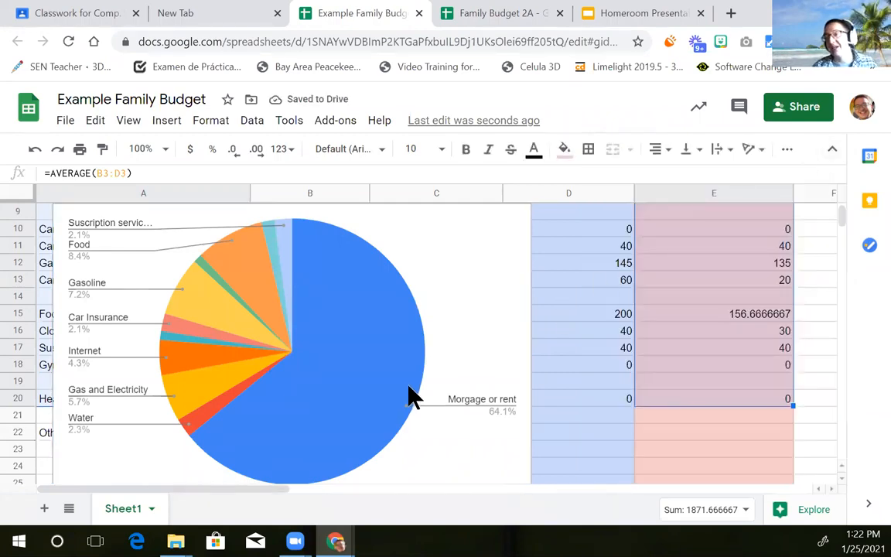
Step: Move the pie chart off the budget data to below the totals rows, beside the task list starting at row 31
{"action": "scroll", "coordinate": [434, 372], "scroll_direction": "down", "scroll_amount": 3}
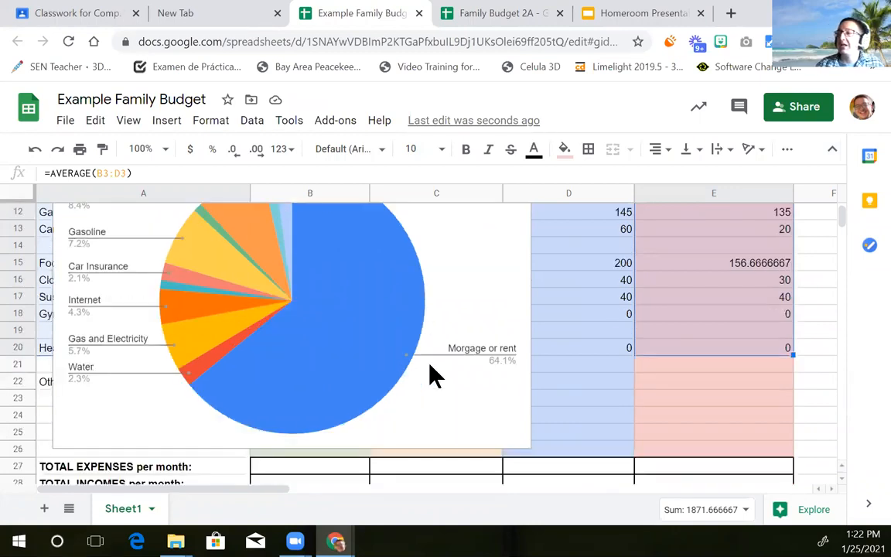
{"action": "scroll", "coordinate": [317, 357], "scroll_direction": "up", "scroll_amount": 1}
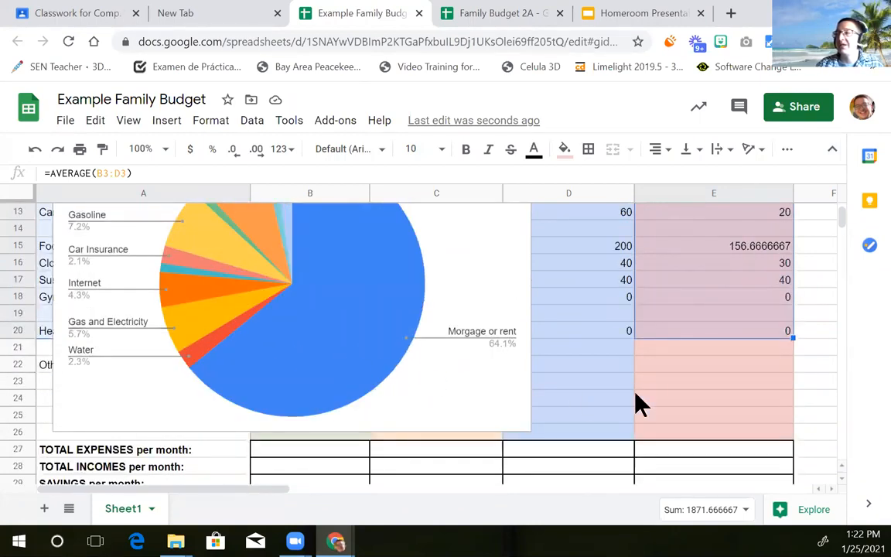
{"action": "scroll", "coordinate": [541, 406], "scroll_direction": "down", "scroll_amount": 1}
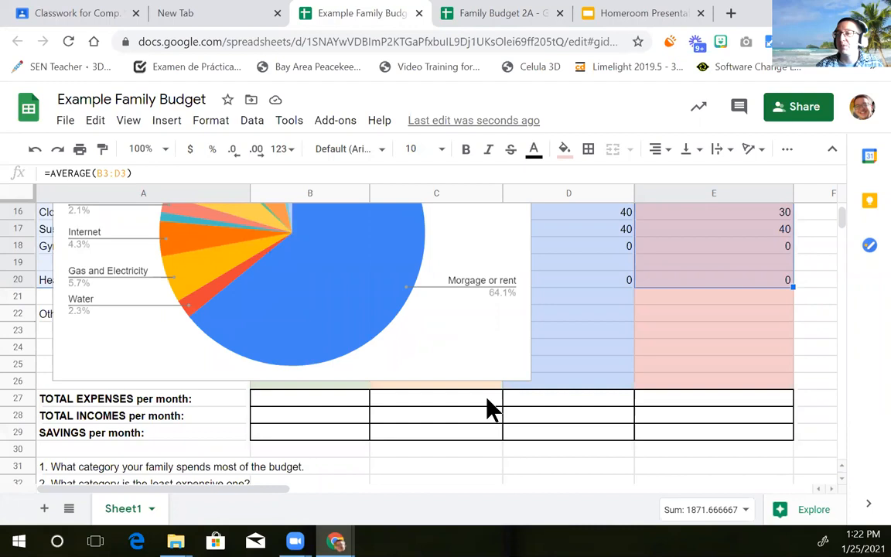
{"action": "left_click", "coordinate": [397, 325]}
{"action": "mouse_move", "coordinate": [290, 336]}
{"action": "left_click_drag", "start_coordinate": [290, 336], "coordinate": [626, 378]}
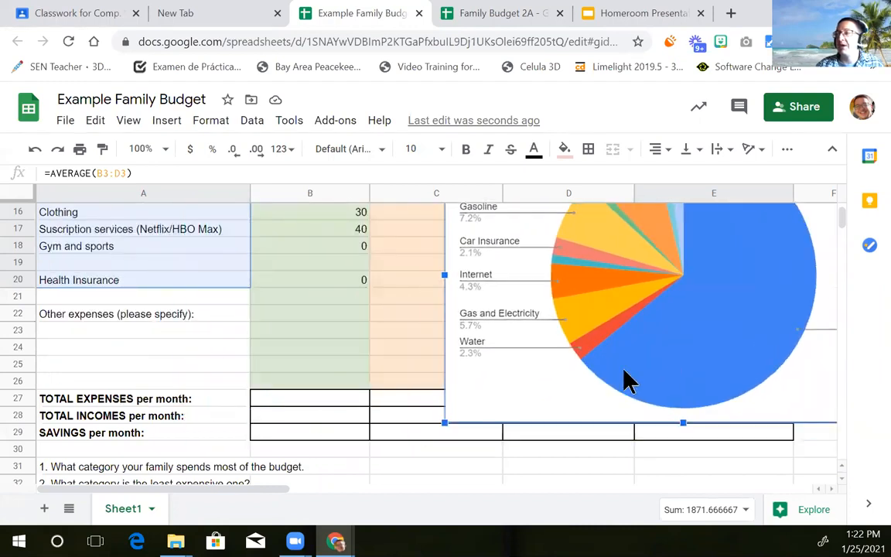
{"action": "scroll", "coordinate": [433, 403], "scroll_direction": "down", "scroll_amount": 1}
{"action": "scroll", "coordinate": [433, 400], "scroll_direction": "down", "scroll_amount": 1}
{"action": "left_click_drag", "start_coordinate": [616, 264], "coordinate": [537, 485]}
{"action": "scroll", "coordinate": [537, 485], "scroll_direction": "down", "scroll_amount": 1}
{"action": "left_click_drag", "start_coordinate": [602, 295], "coordinate": [598, 356]}
{"action": "scroll", "coordinate": [541, 368], "scroll_direction": "down", "scroll_amount": 1}
{"action": "mouse_move", "coordinate": [487, 378]}
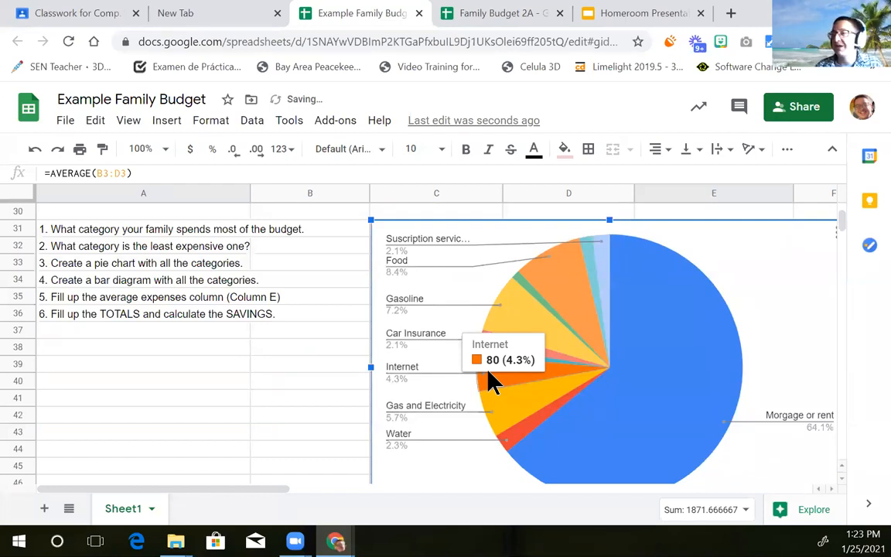
Step: Review task 6 about totals and savings together with the expenses, incomes and savings rows 27 to 29
{"action": "scroll", "coordinate": [203, 449], "scroll_direction": "up", "scroll_amount": 2}
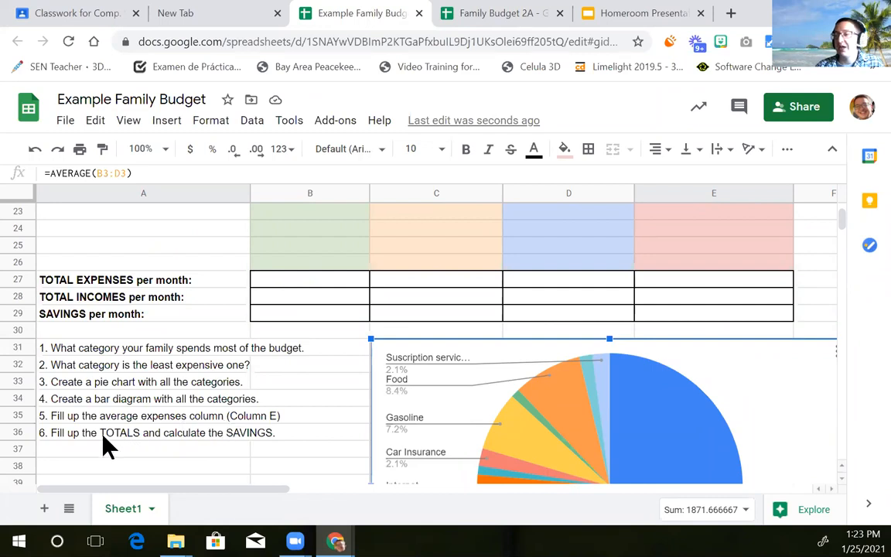
{"action": "scroll", "coordinate": [255, 444], "scroll_direction": "up", "scroll_amount": 5}
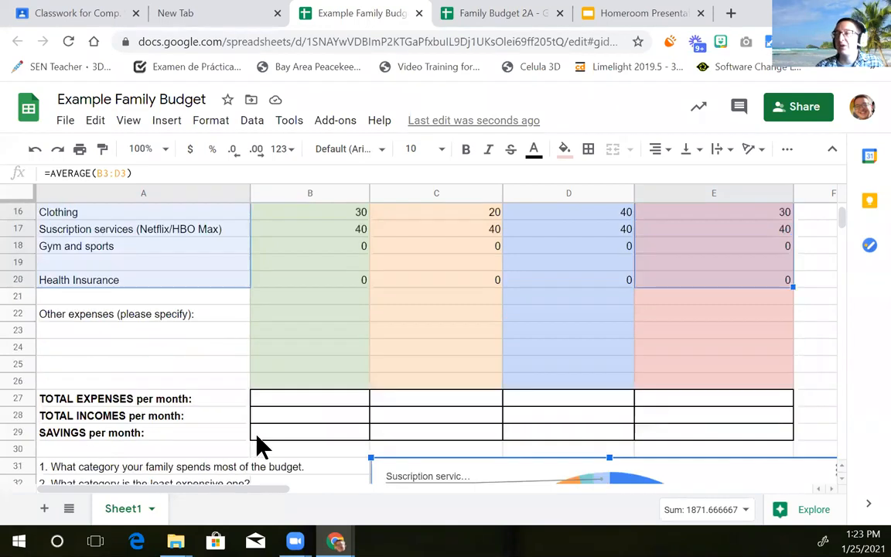
{"action": "scroll", "coordinate": [188, 437], "scroll_direction": "down", "scroll_amount": 3}
{"action": "scroll", "coordinate": [190, 445], "scroll_direction": "down", "scroll_amount": 2}
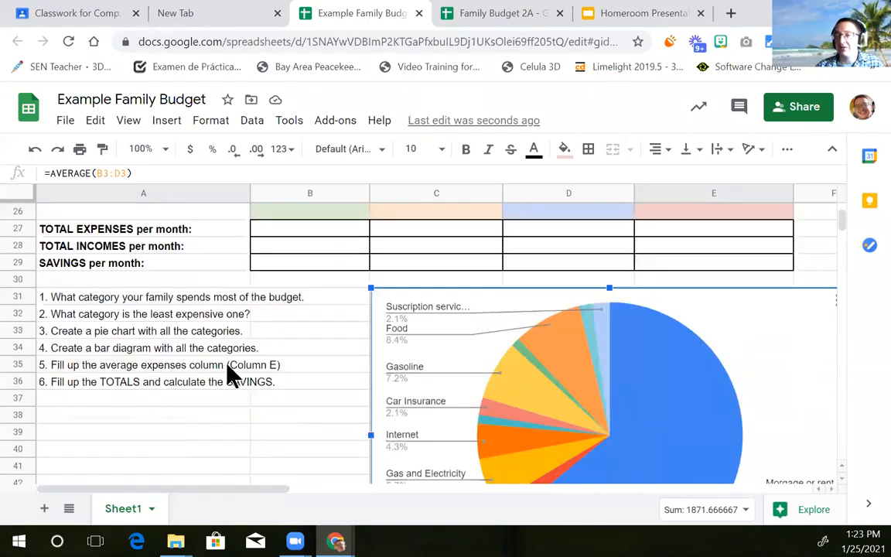